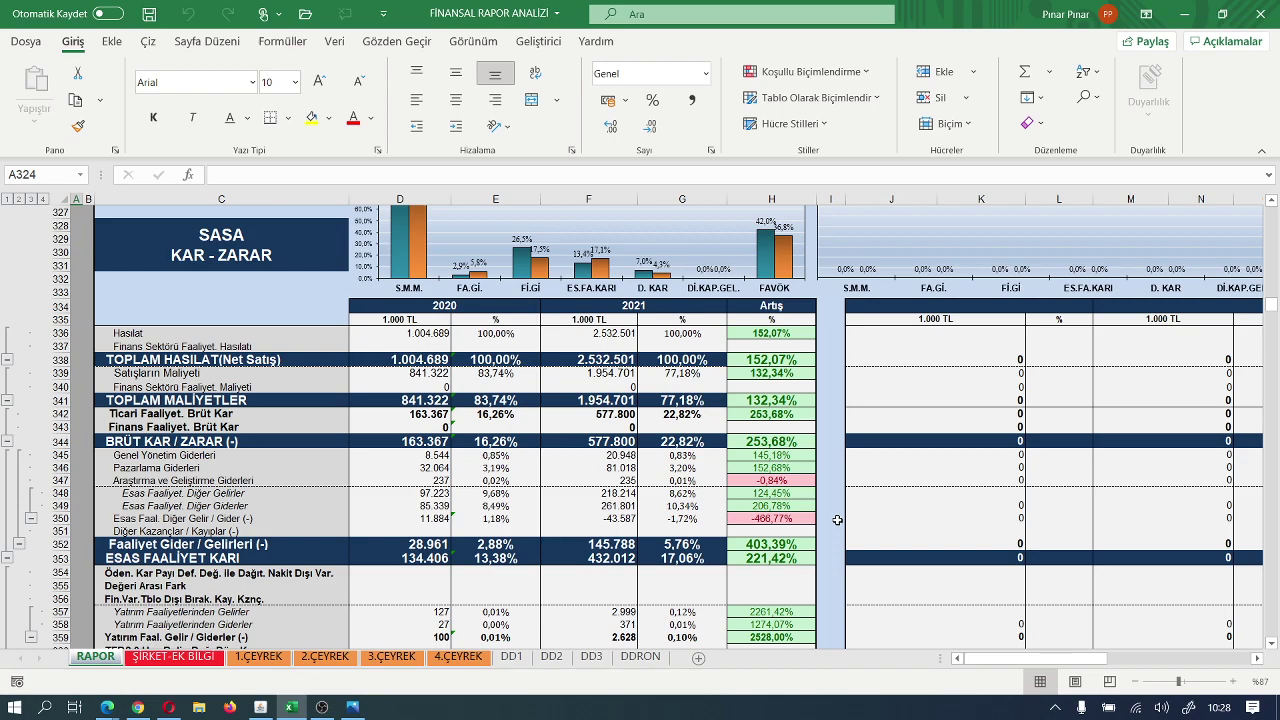
# Step: Examine the SASA KAR - ZARAR table from Hasılat down to the FVÖK and FAVÖK rows for 2020 and 2021
pyautogui.scroll(-3, 837, 520)
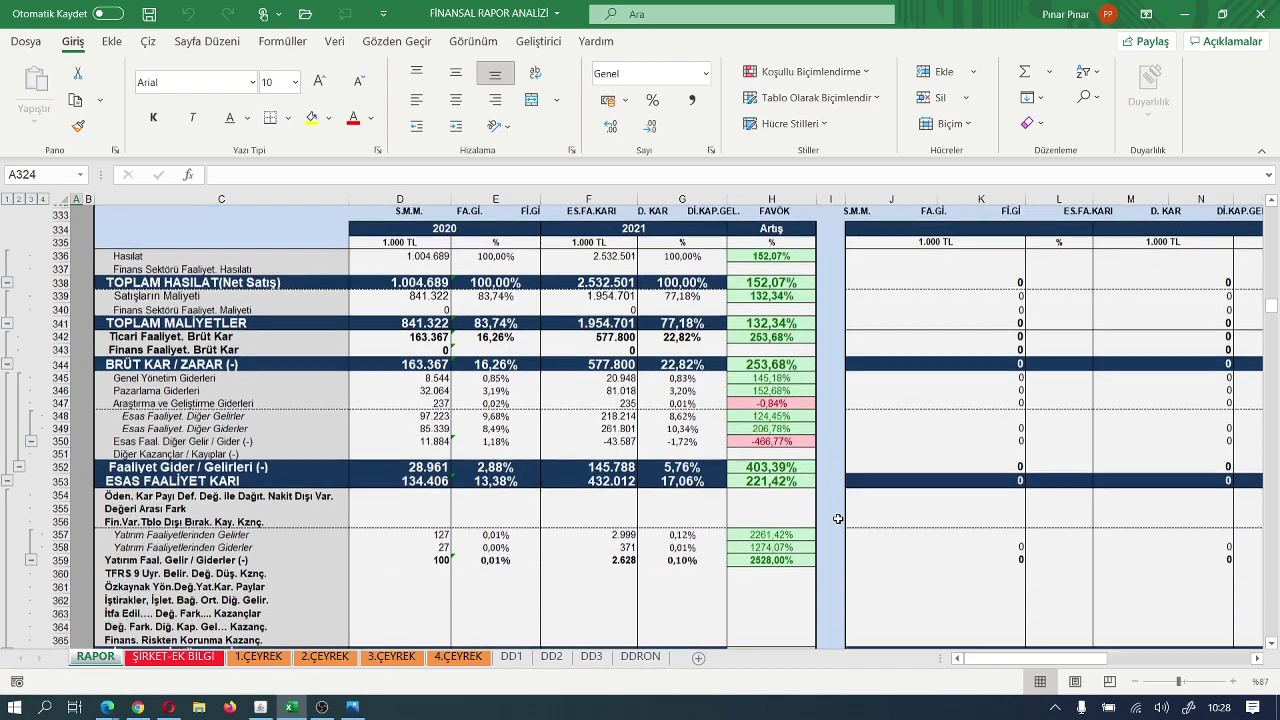
pyautogui.scroll(-4, 837, 518)
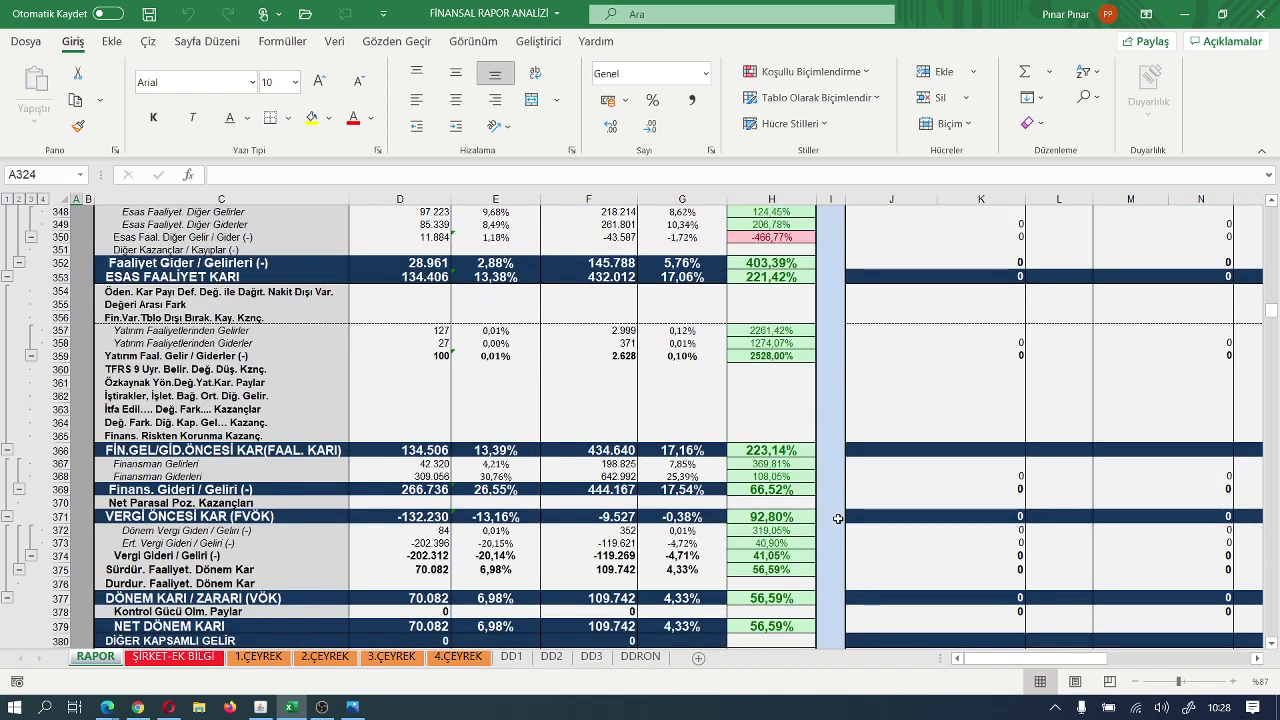
pyautogui.scroll(-4, 837, 518)
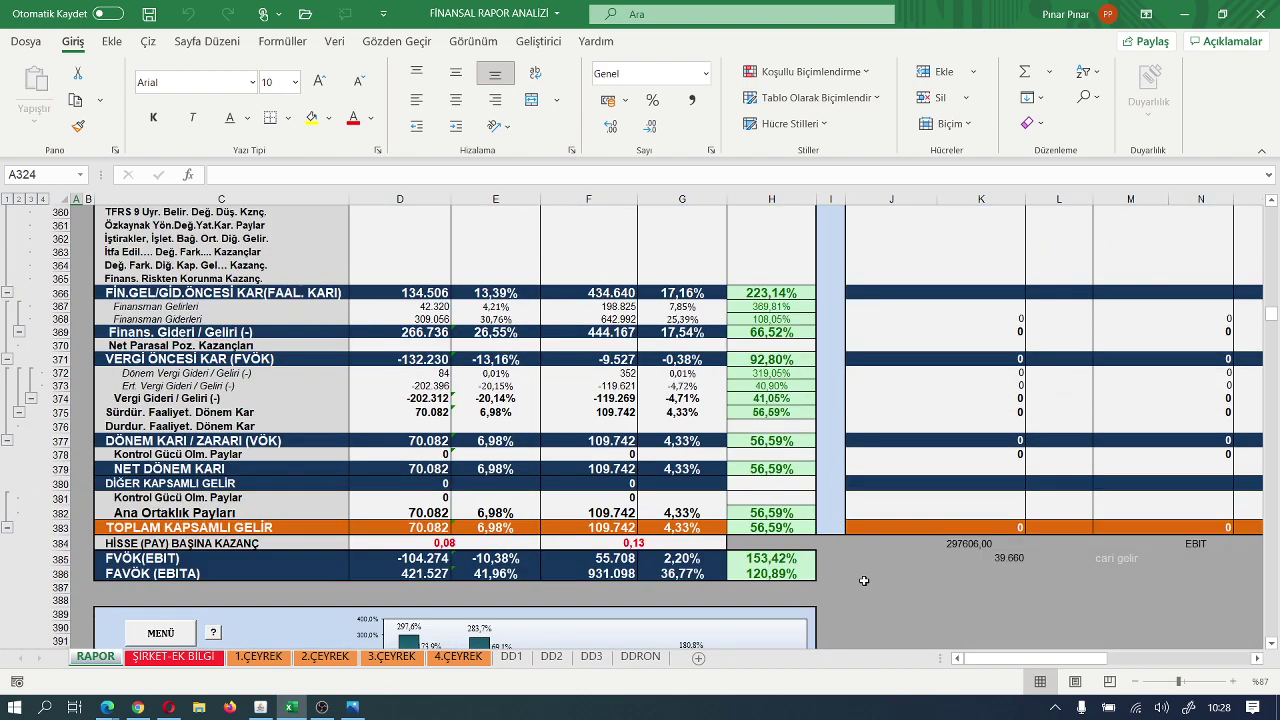
pyautogui.scroll(1, 864, 580)
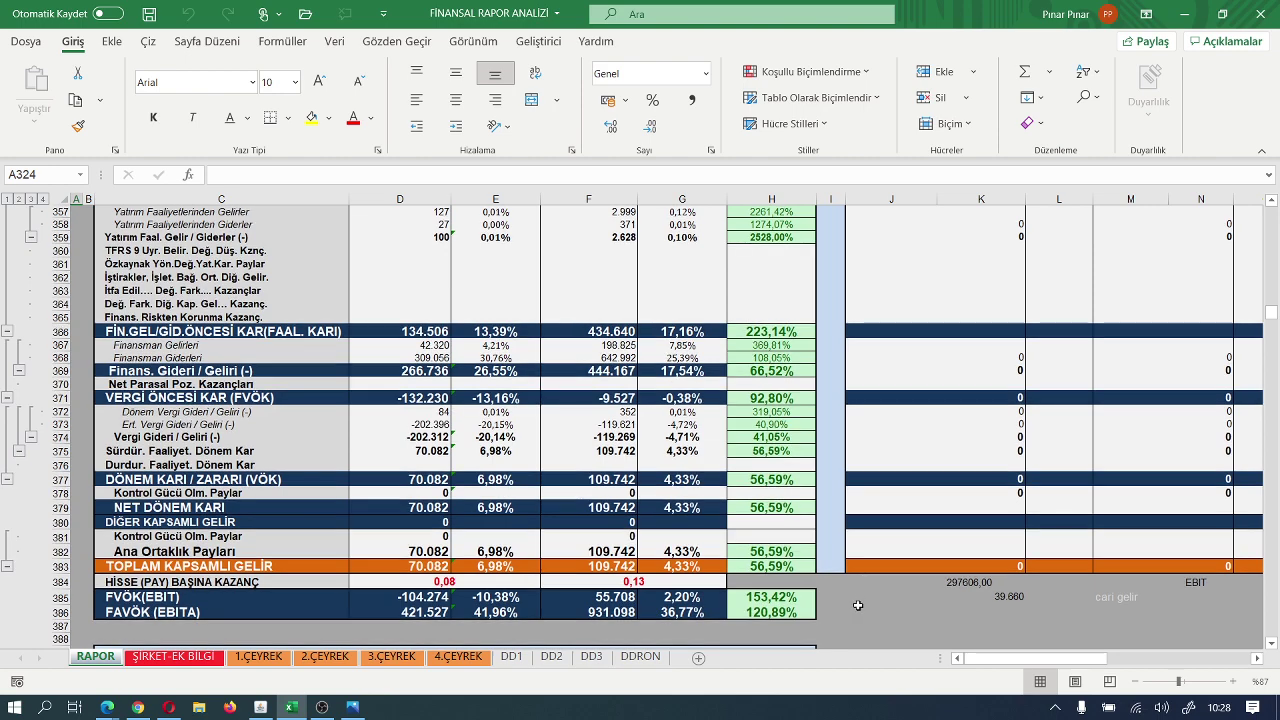
pyautogui.scroll(1, 852, 611)
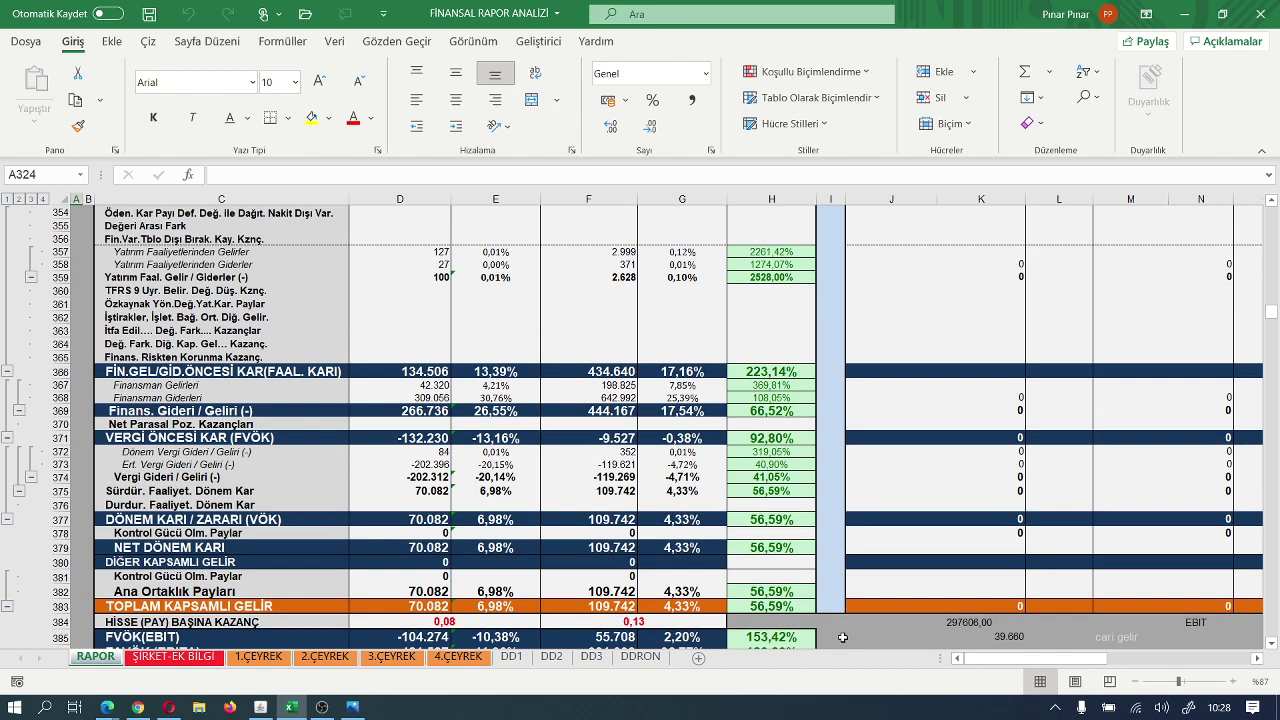
pyautogui.scroll(1, 838, 637)
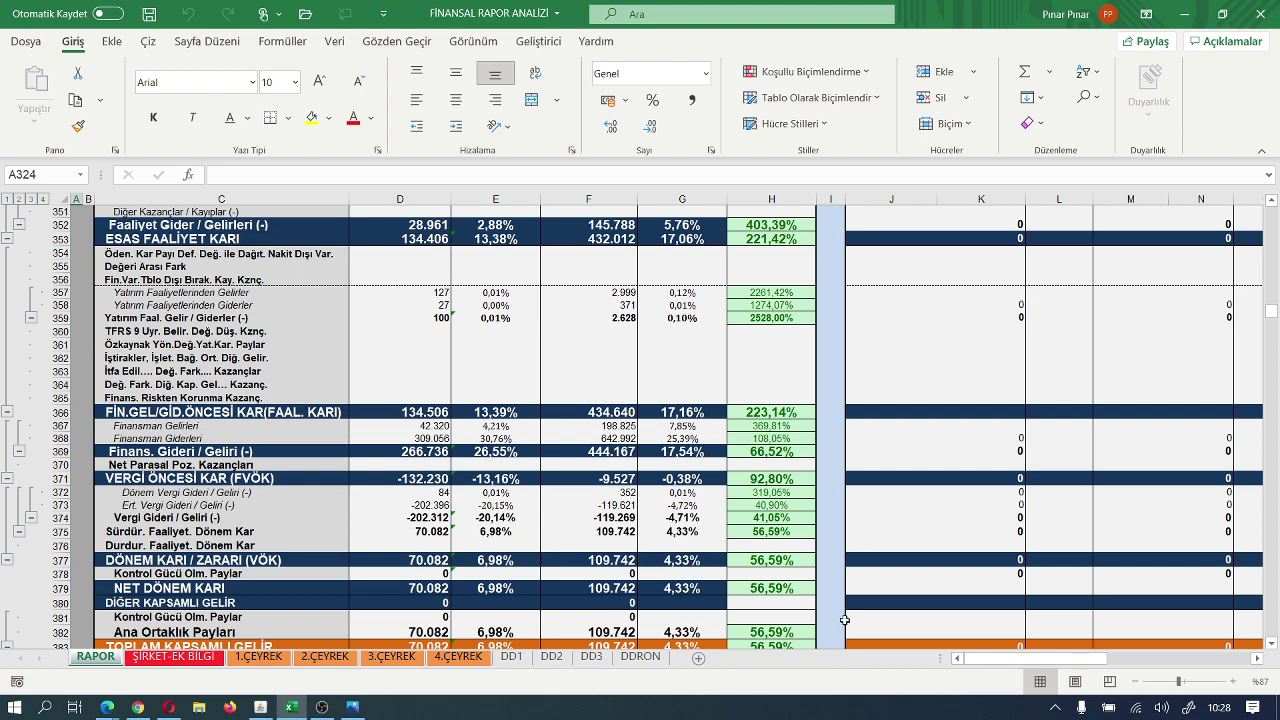
pyautogui.scroll(-2, 845, 621)
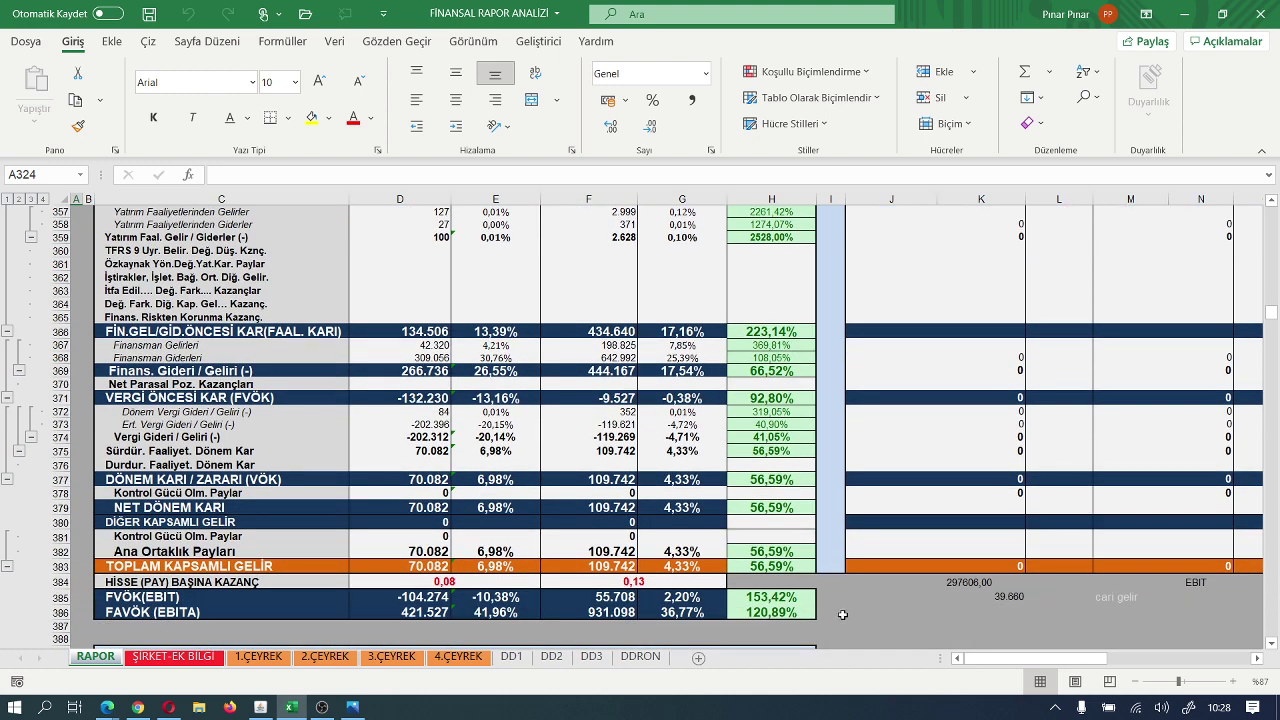
pyautogui.scroll(2, 843, 614)
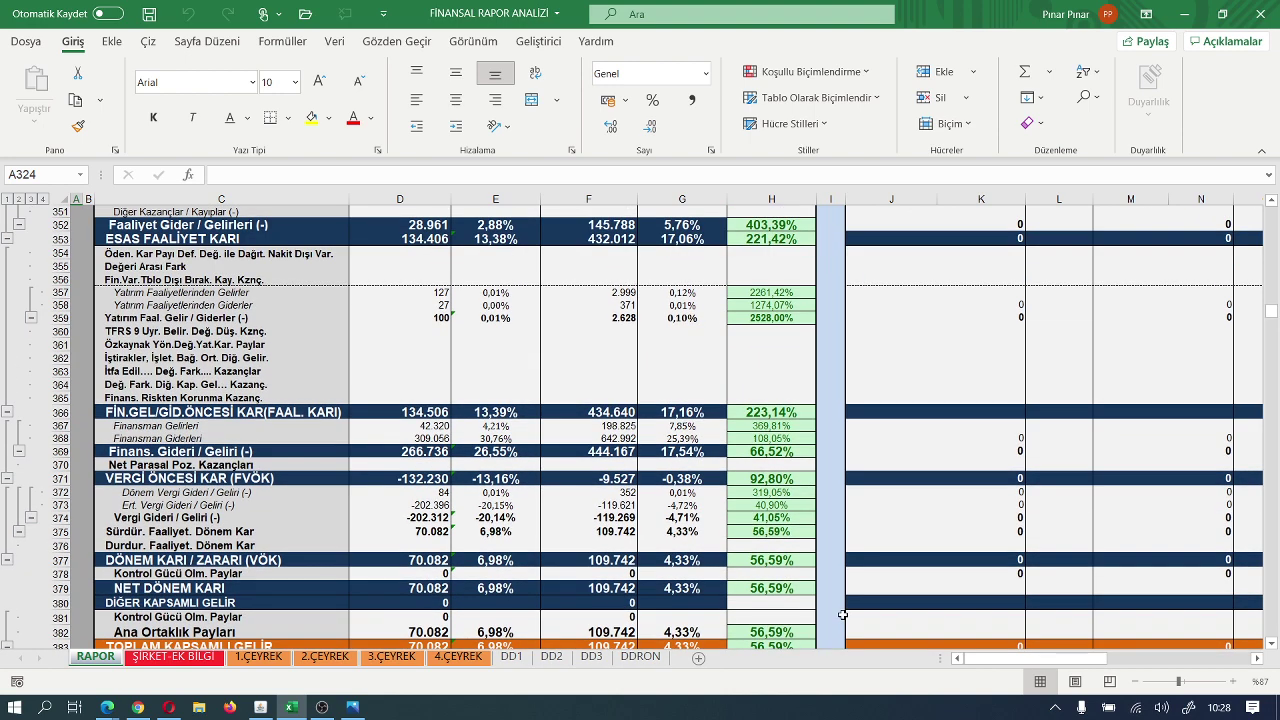
pyautogui.scroll(-2, 825, 615)
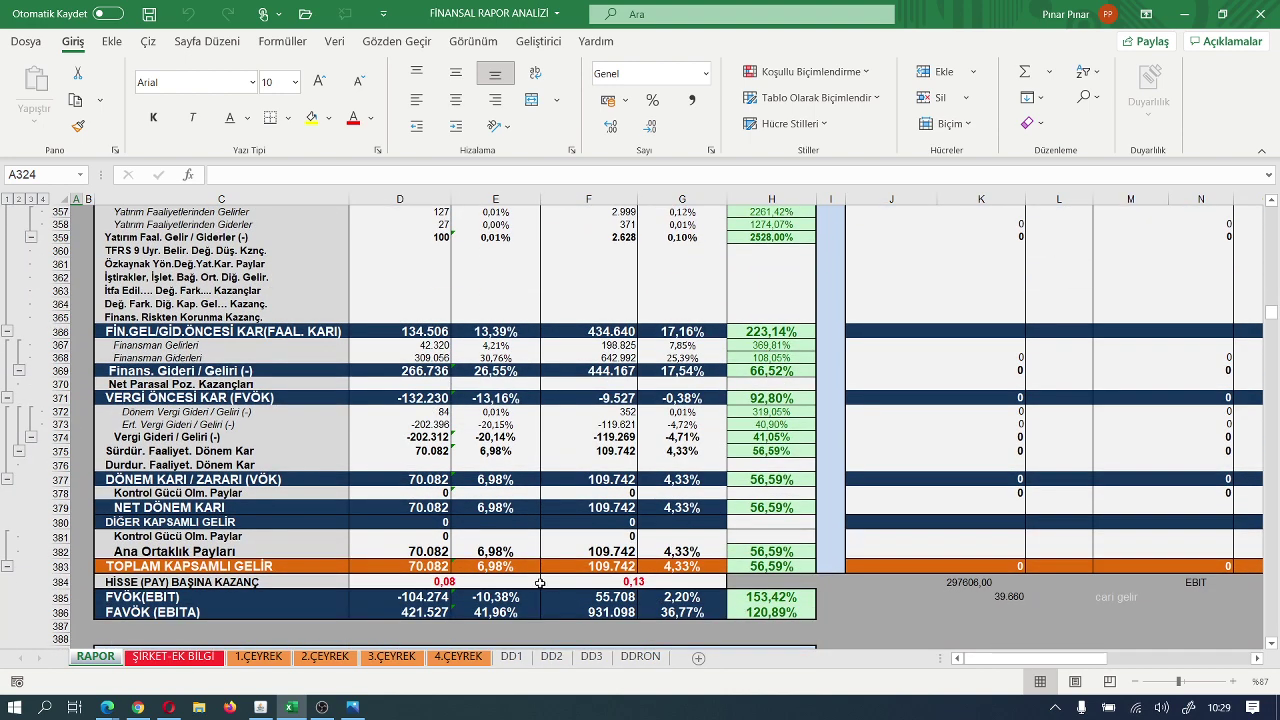
# Step: Review the chart and upper rows of the KAR - ZARAR table, from net sales and costs to ESAS FAALİYET KARI
pyautogui.scroll(11, 399, 539)
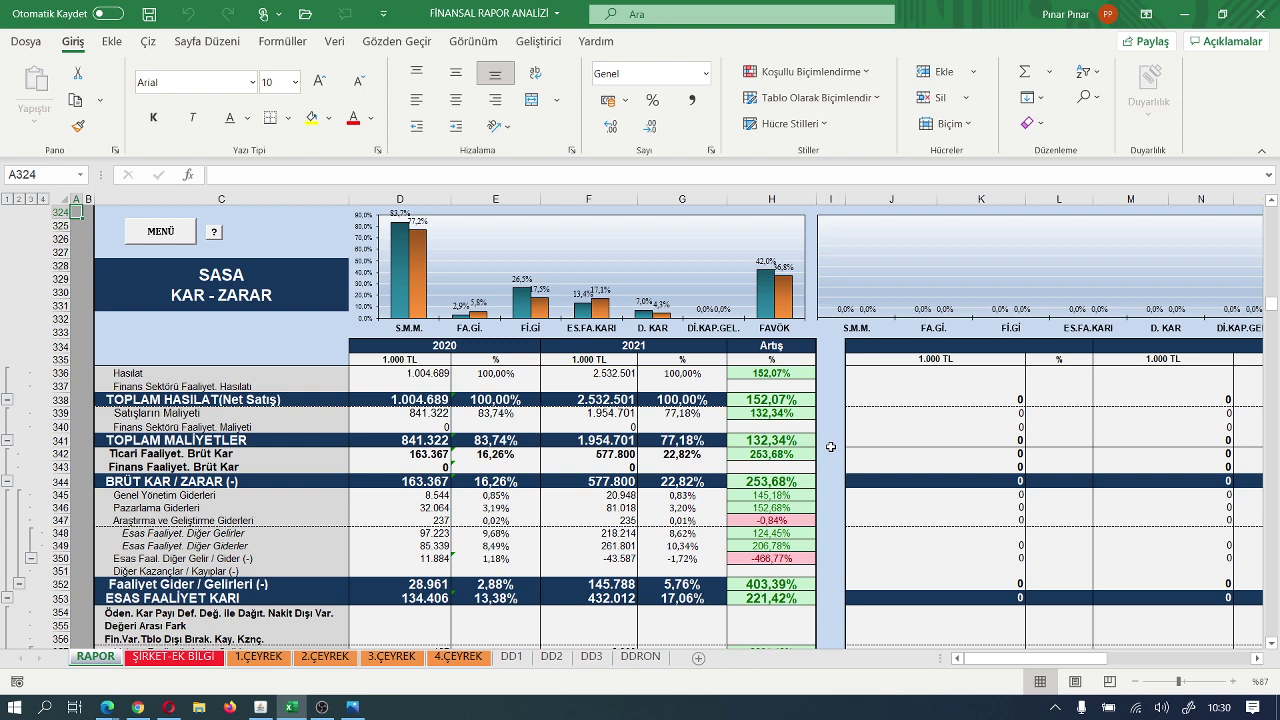
pyautogui.scroll(1, 830, 452)
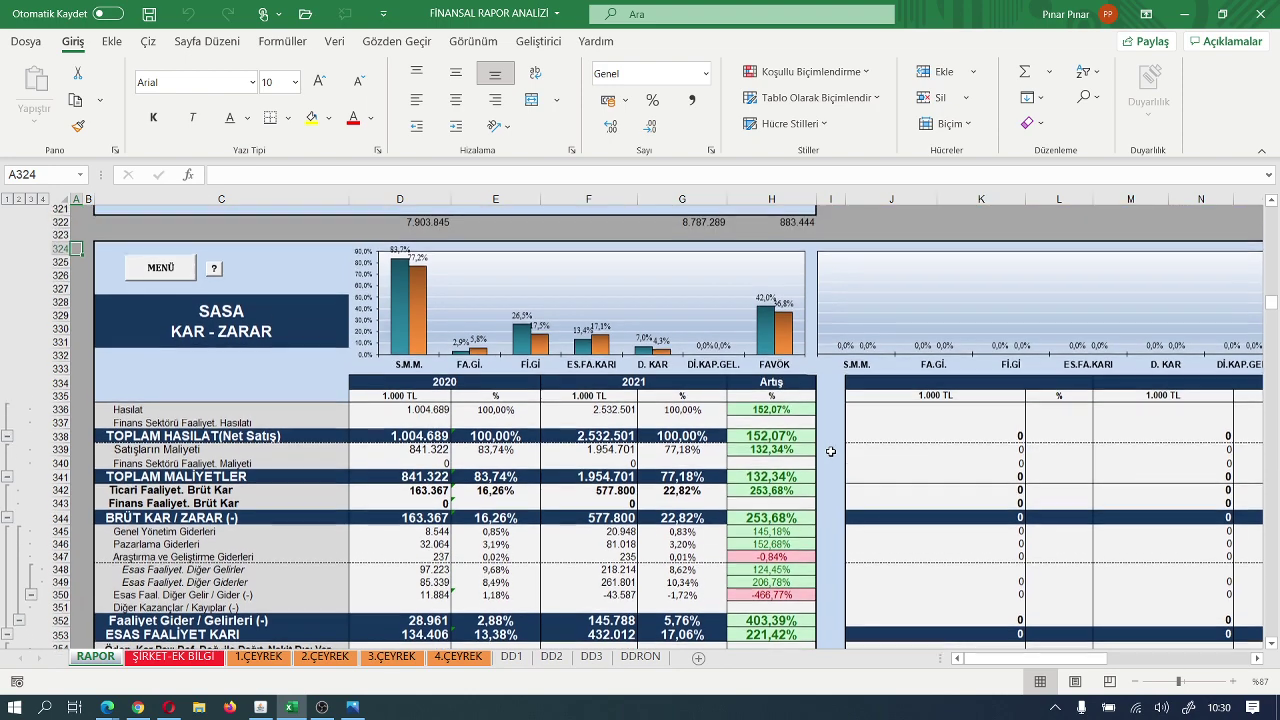
pyautogui.scroll(-3, 830, 452)
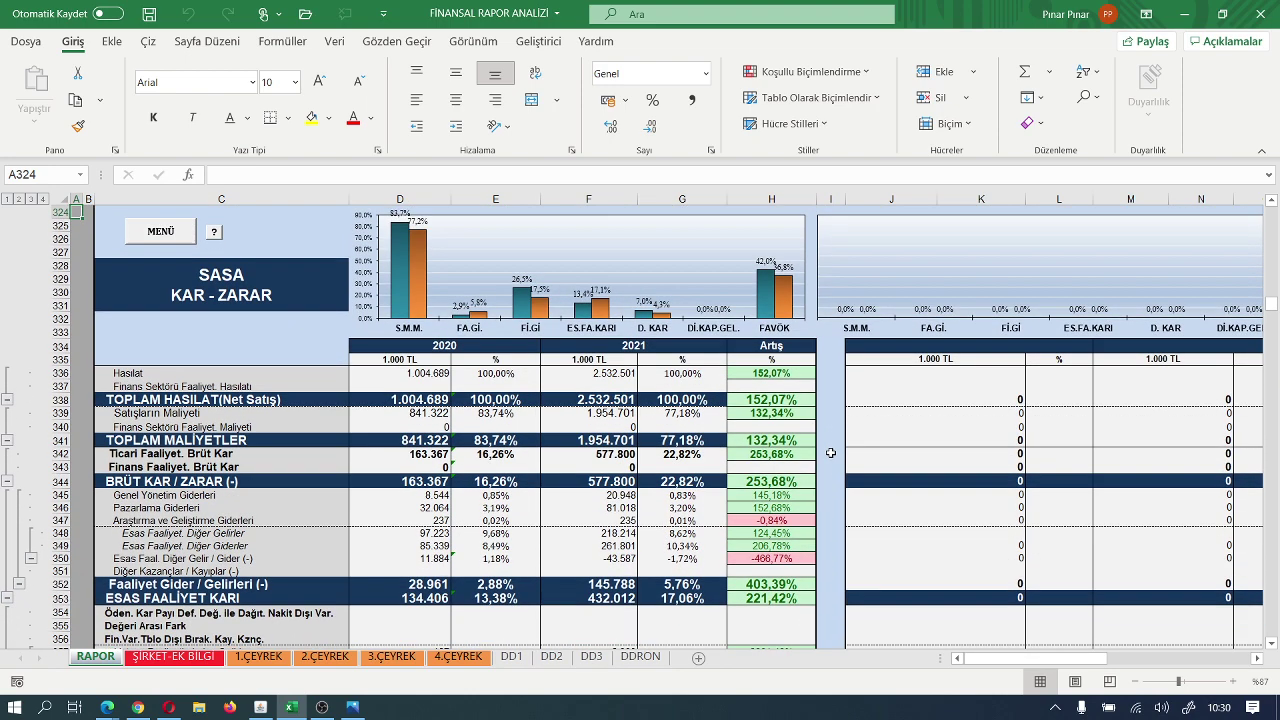
pyautogui.scroll(-1, 830, 452)
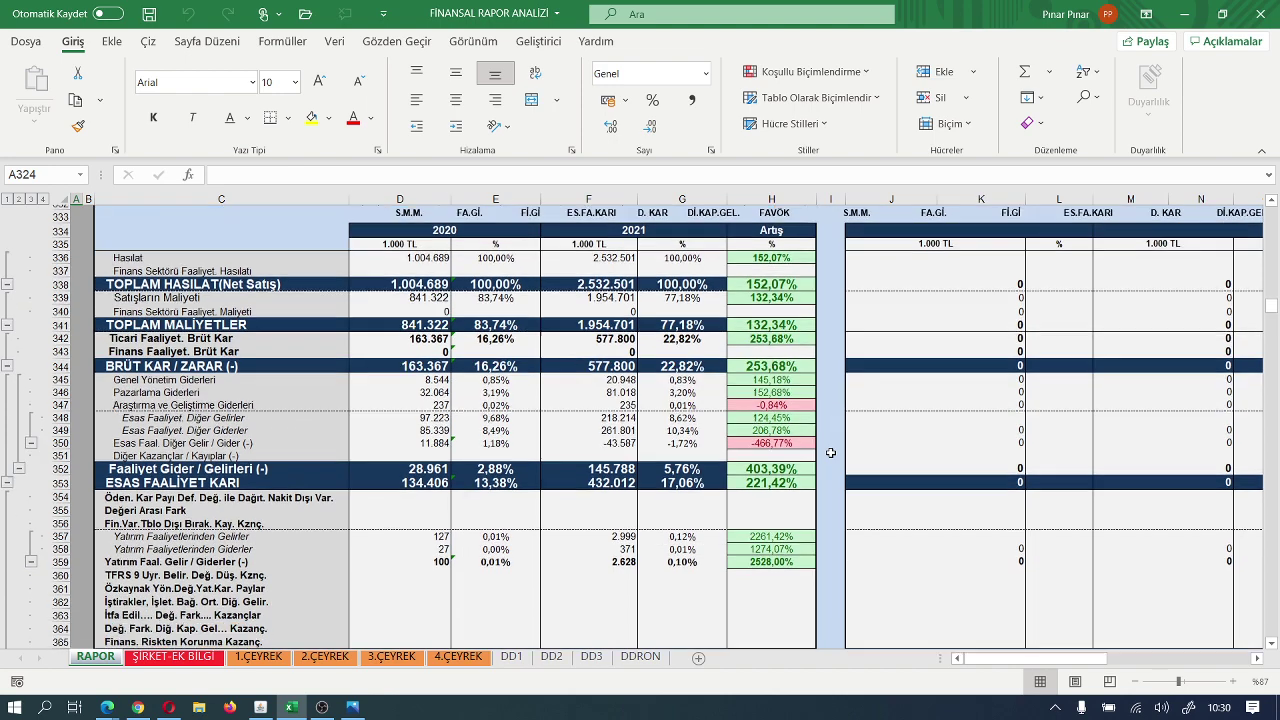
pyautogui.scroll(1, 829, 453)
pyautogui.scroll(2, 828, 453)
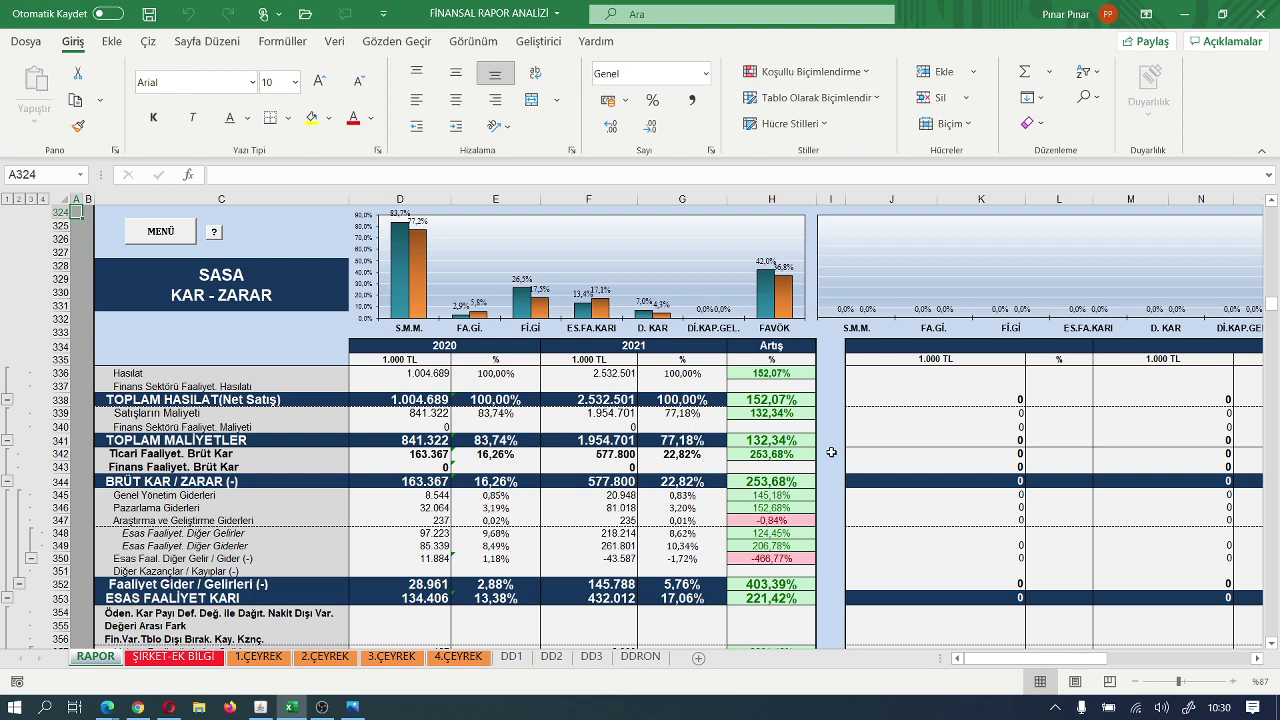
pyautogui.scroll(-1, 831, 452)
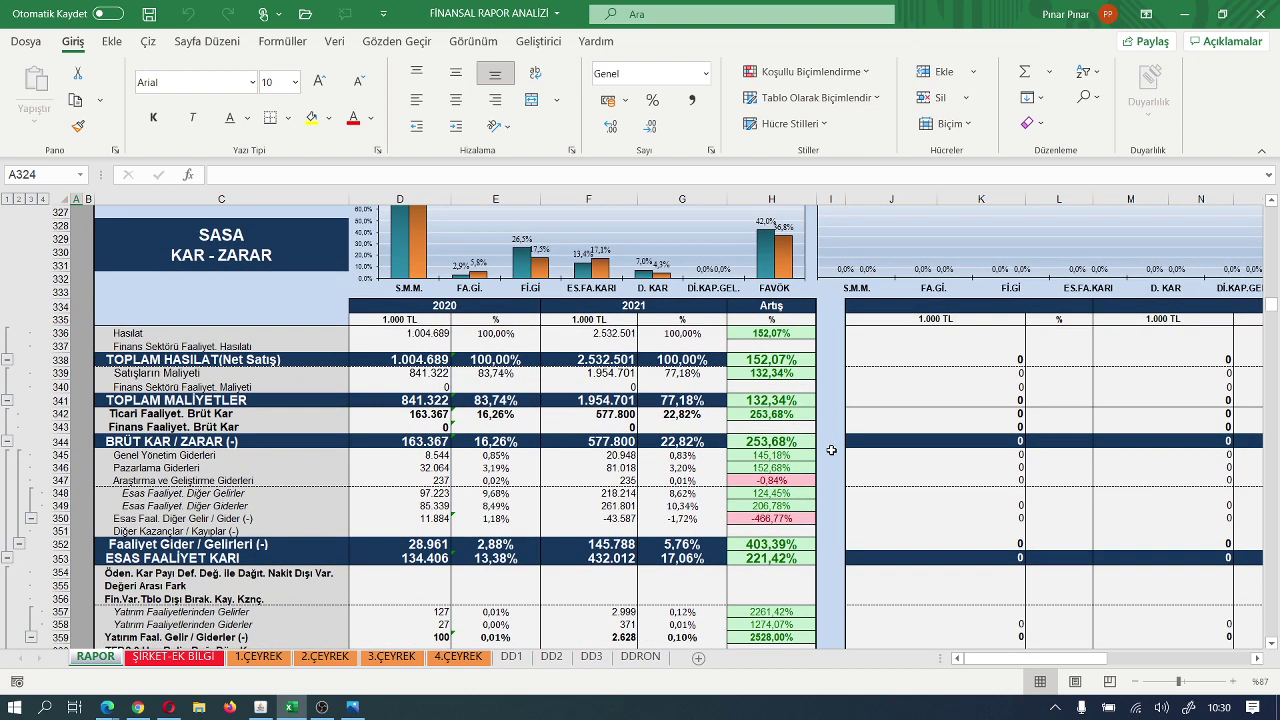
pyautogui.scroll(1, 831, 451)
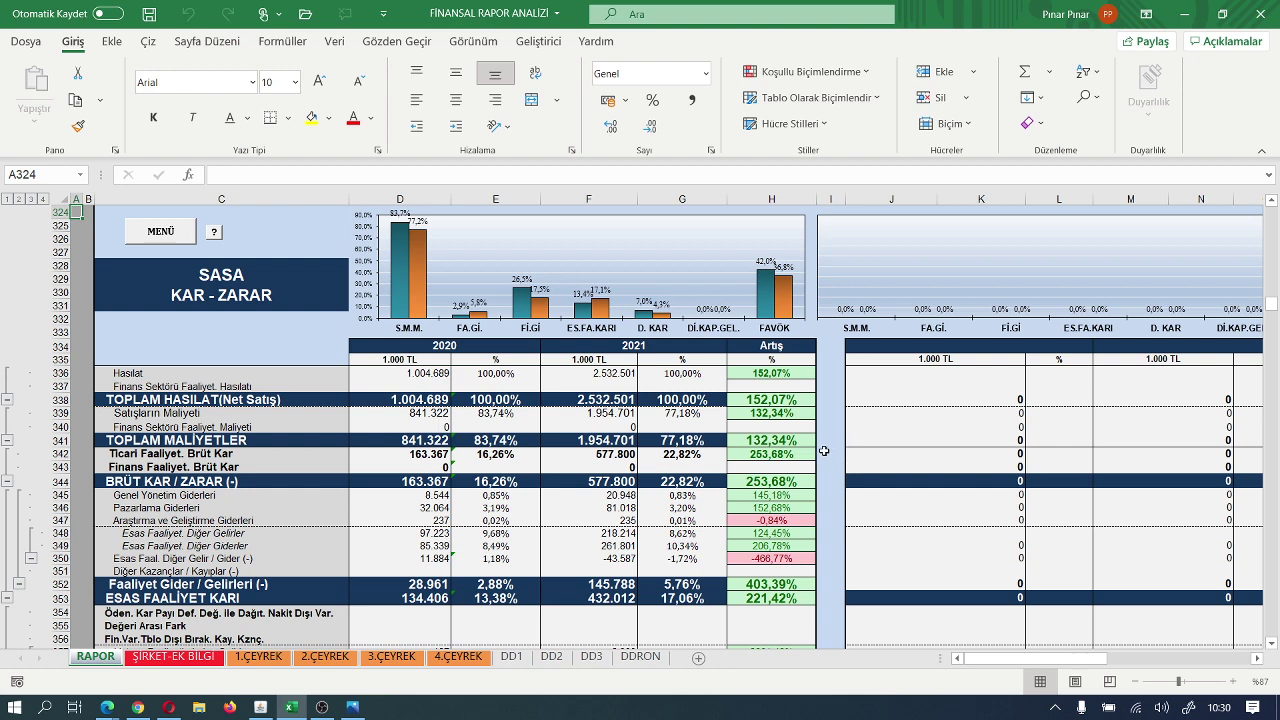
pyautogui.scroll(-2, 824, 451)
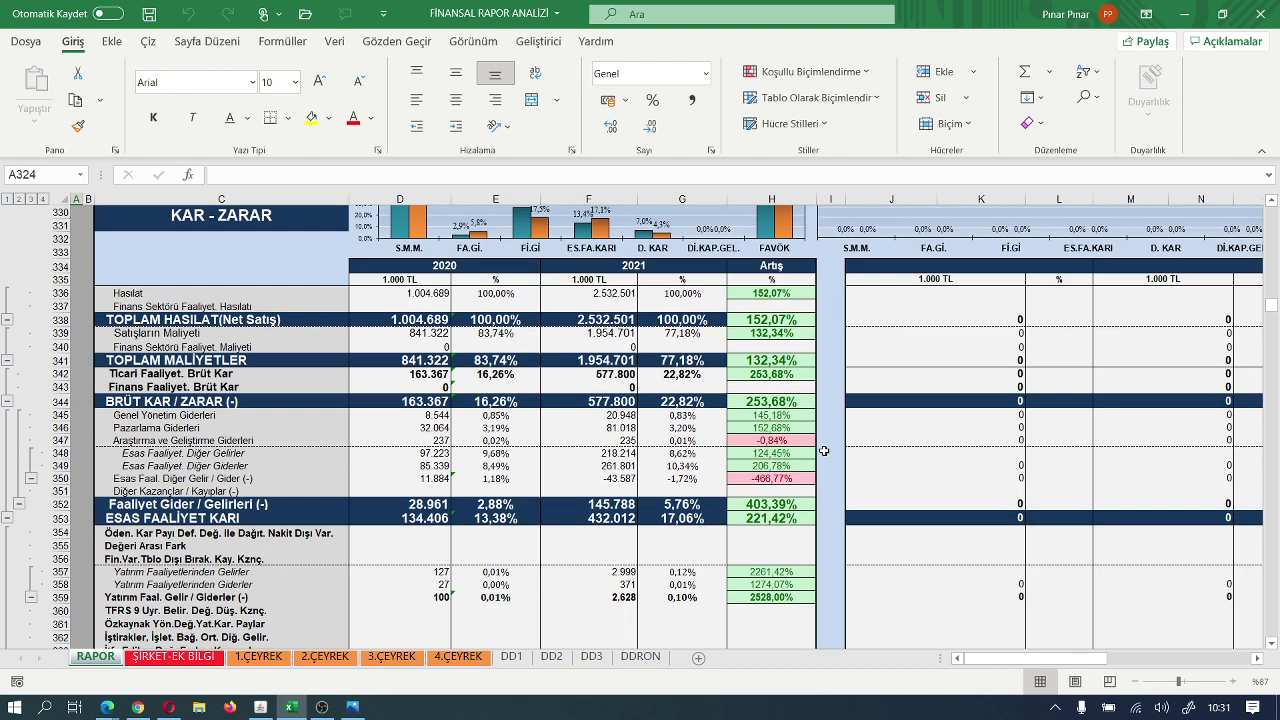
pyautogui.scroll(2, 824, 451)
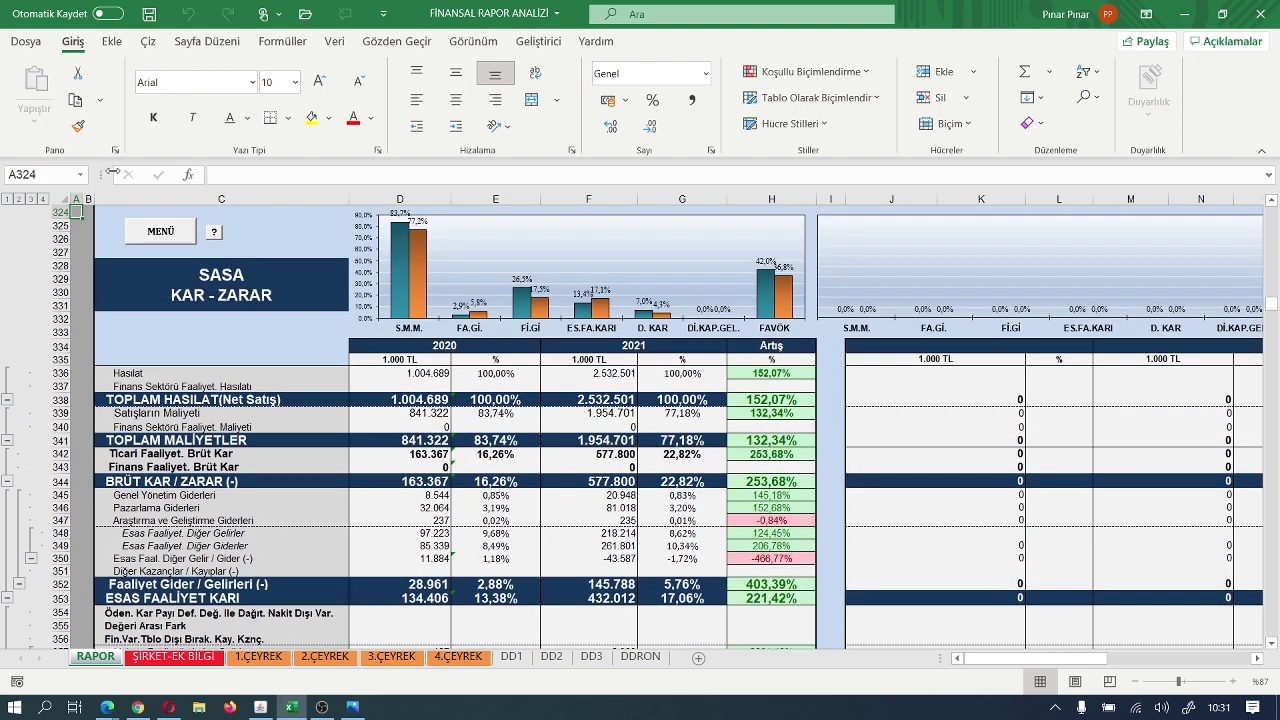
# Step: Return to the report's main menu and examine the VARLIKLAR current assets down to TOPLAM DÖNEN VARLIKLAR, including the note on K78
pyautogui.click(160, 232)
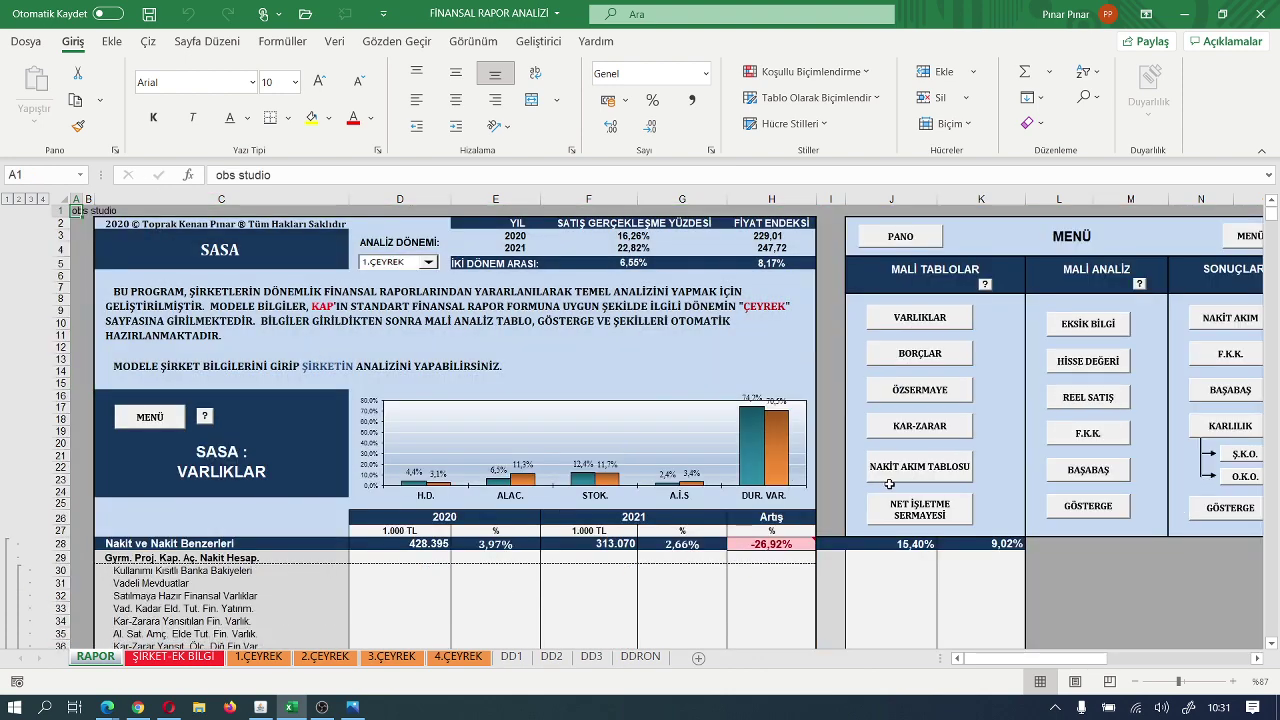
pyautogui.scroll(-1, 842, 467)
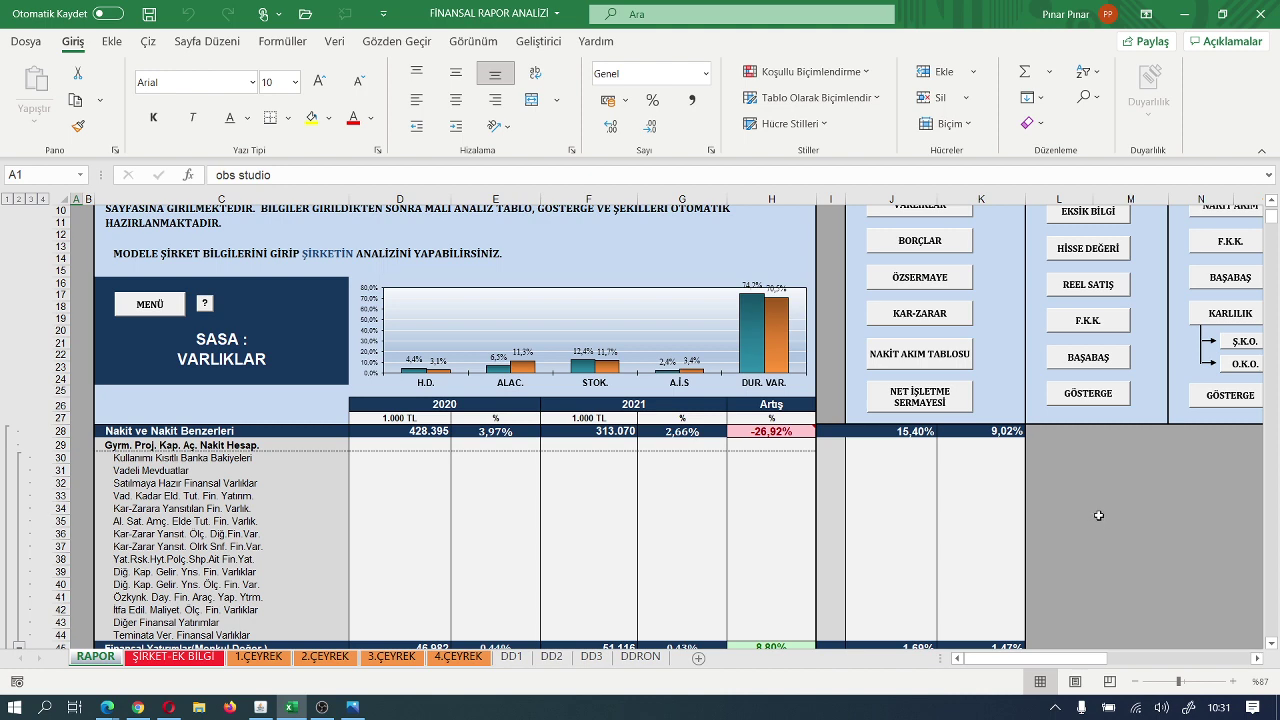
pyautogui.scroll(-2, 1090, 515)
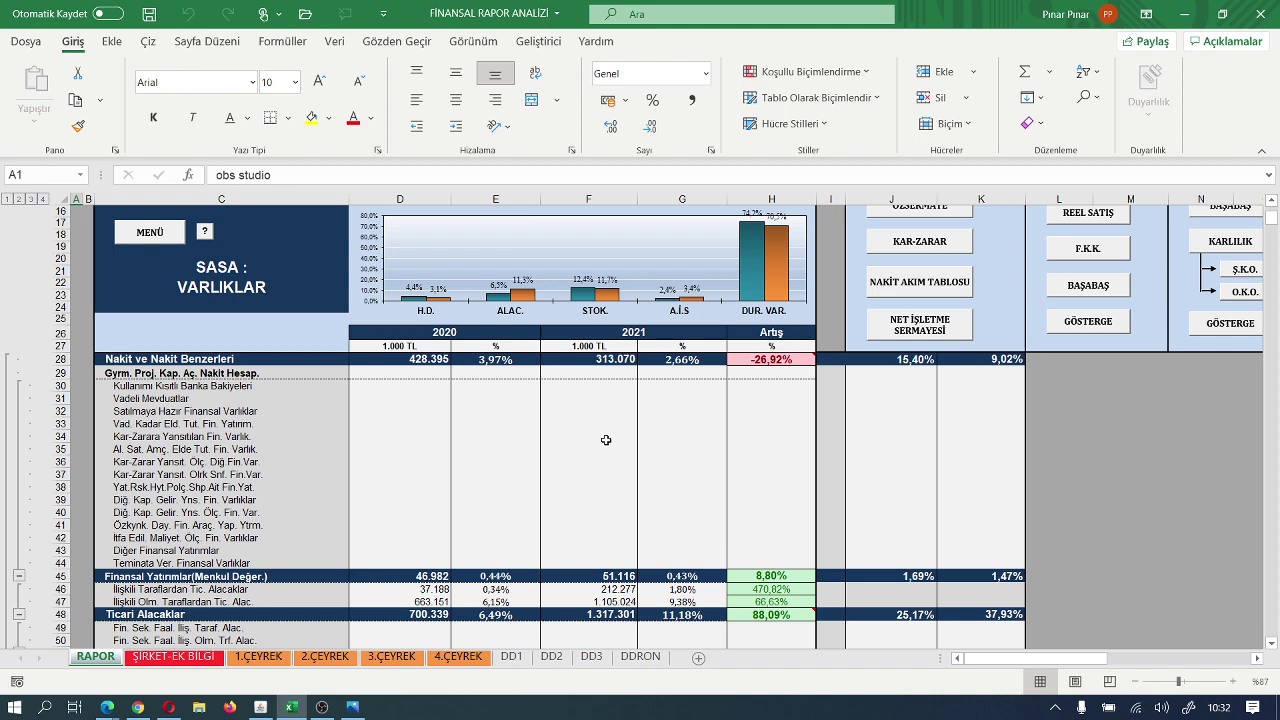
pyautogui.scroll(-3, 606, 440)
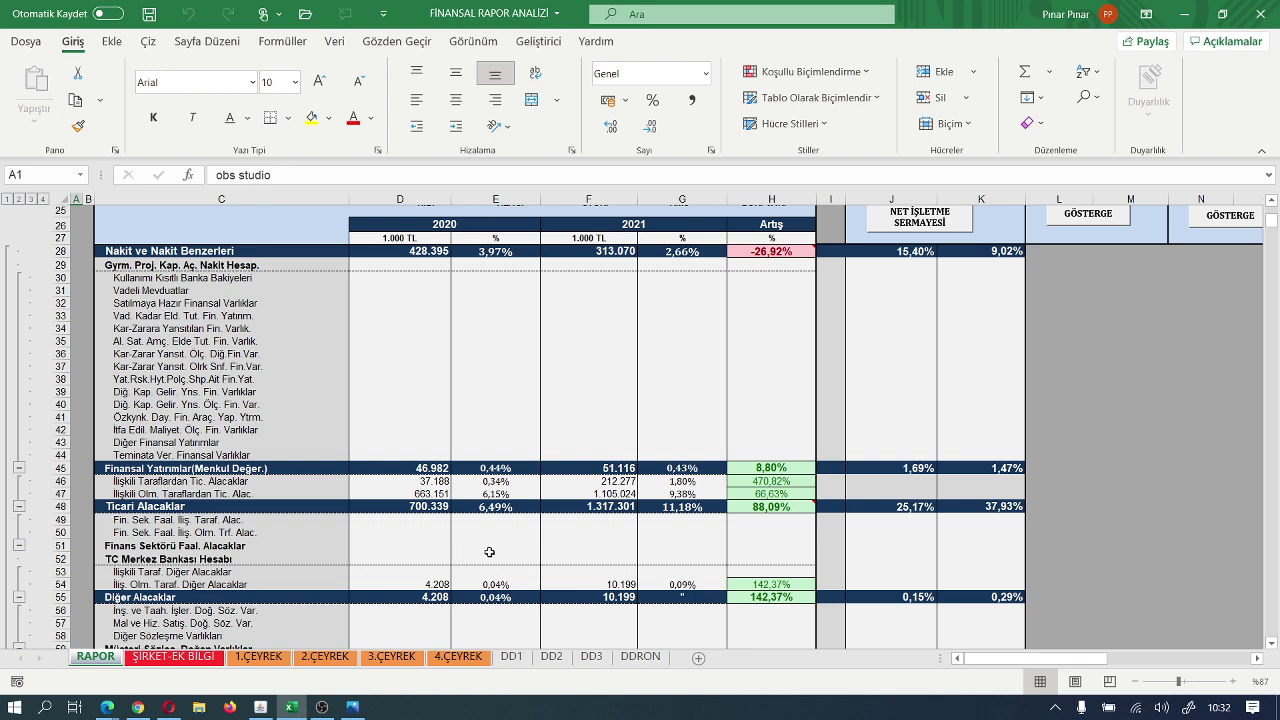
pyautogui.scroll(-2, 492, 553)
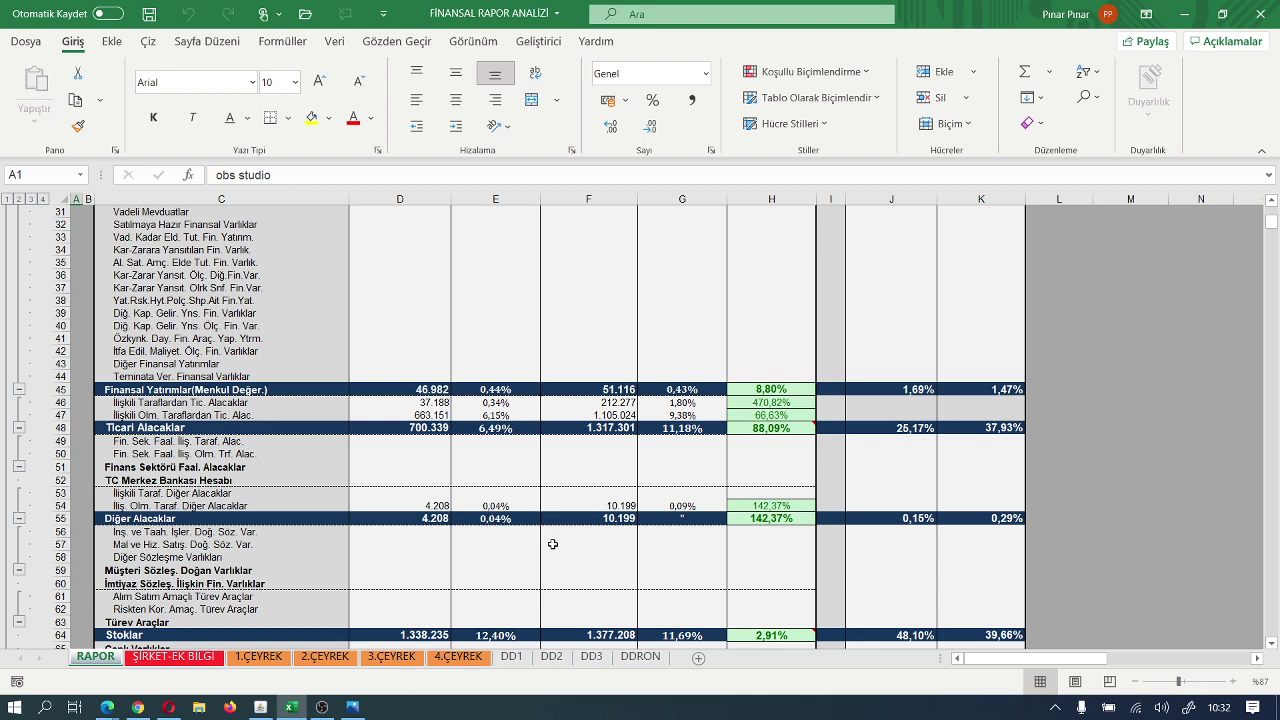
pyautogui.scroll(-5, 552, 544)
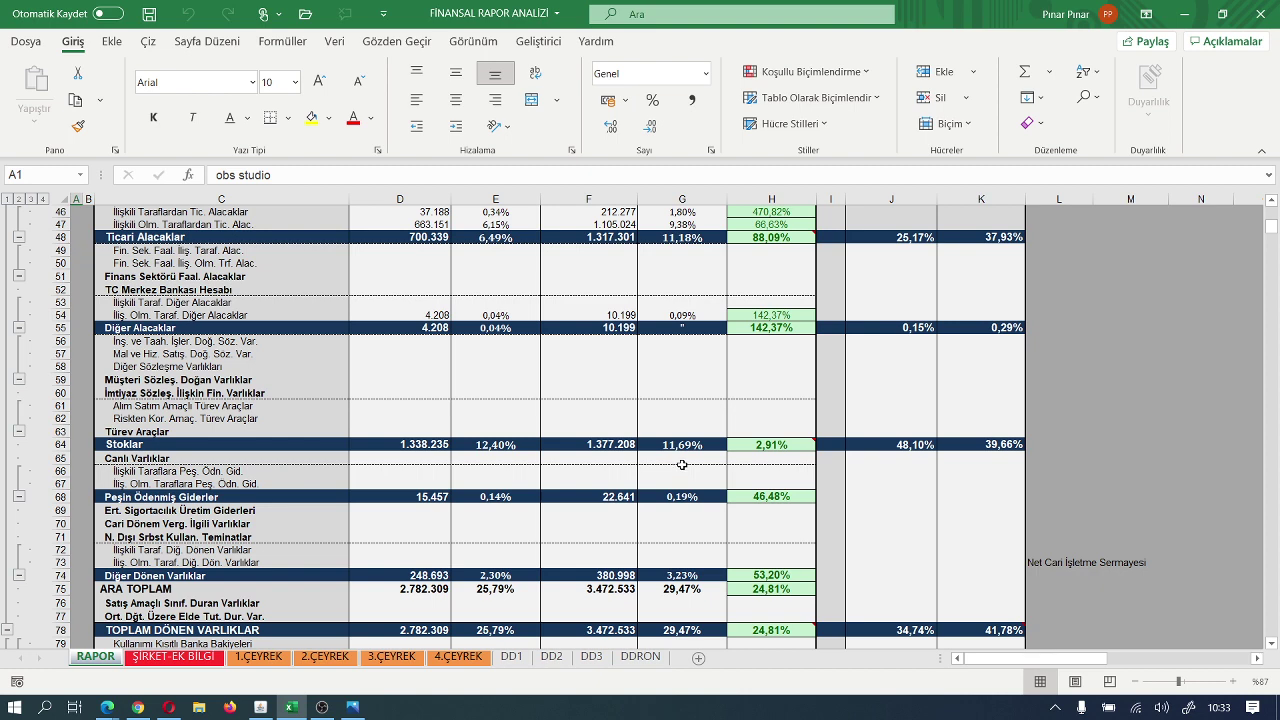
pyautogui.scroll(-1, 681, 464)
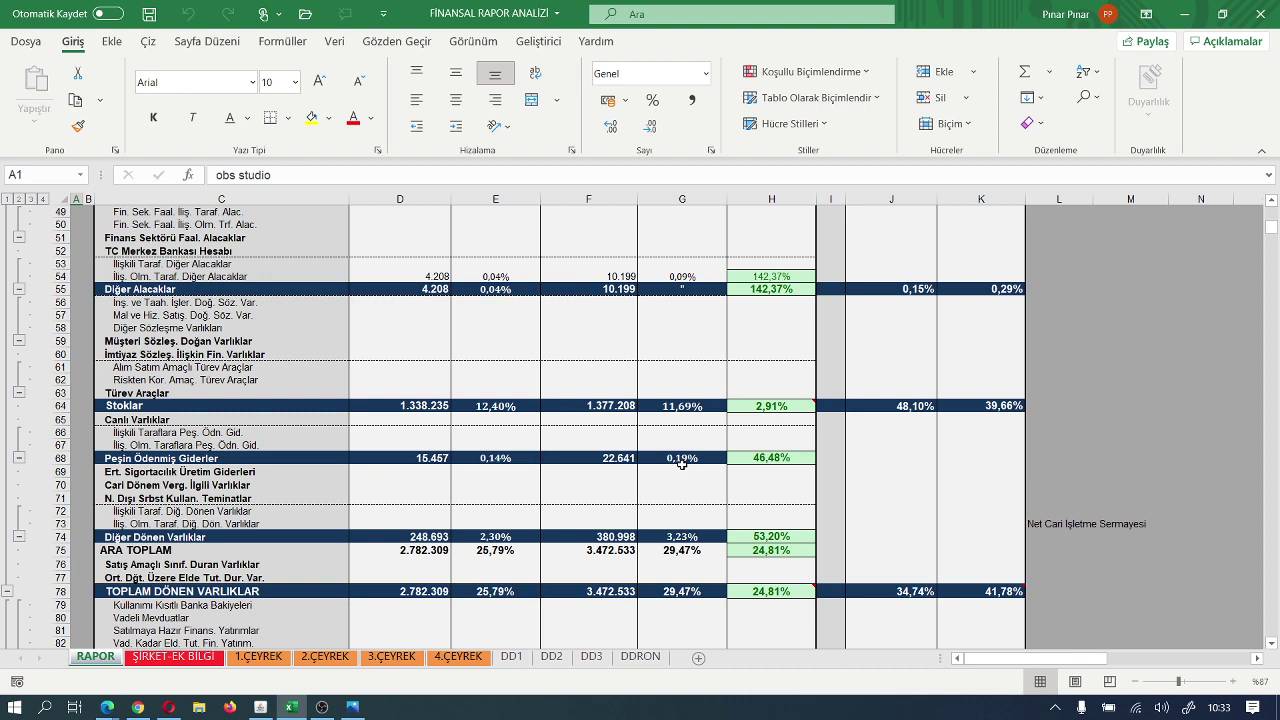
pyautogui.scroll(-1, 681, 464)
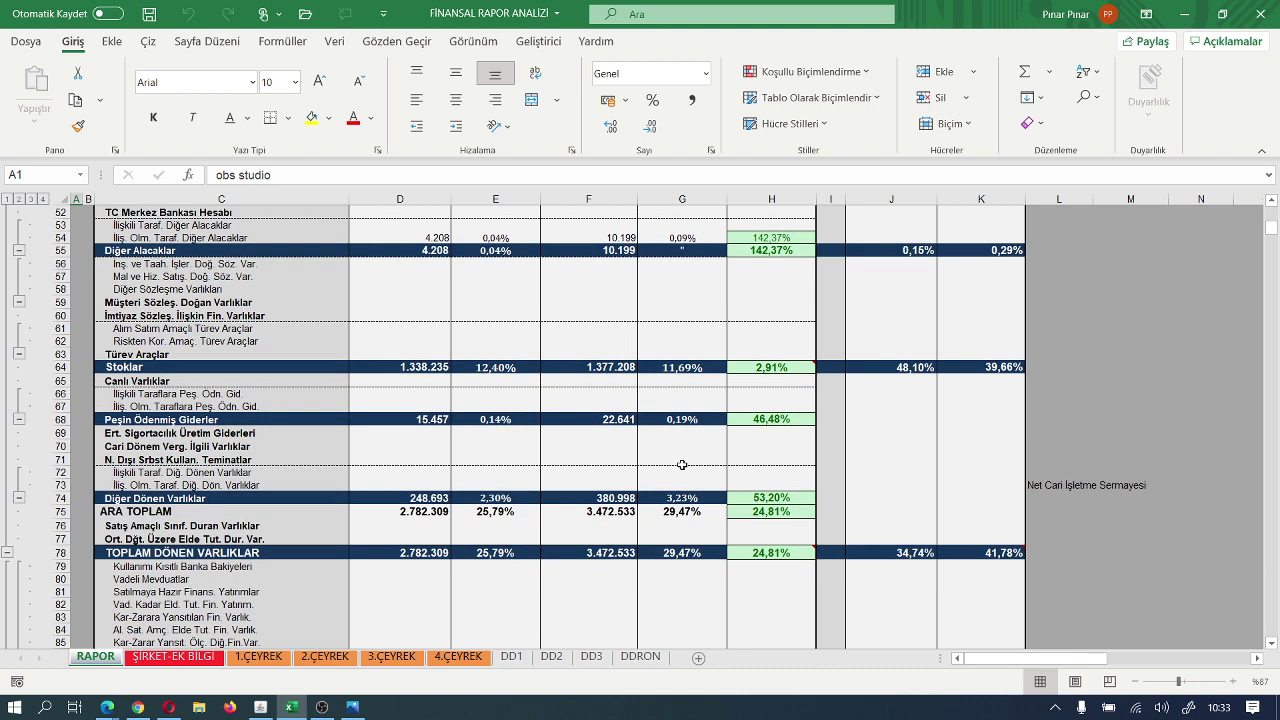
pyautogui.scroll(-1, 681, 464)
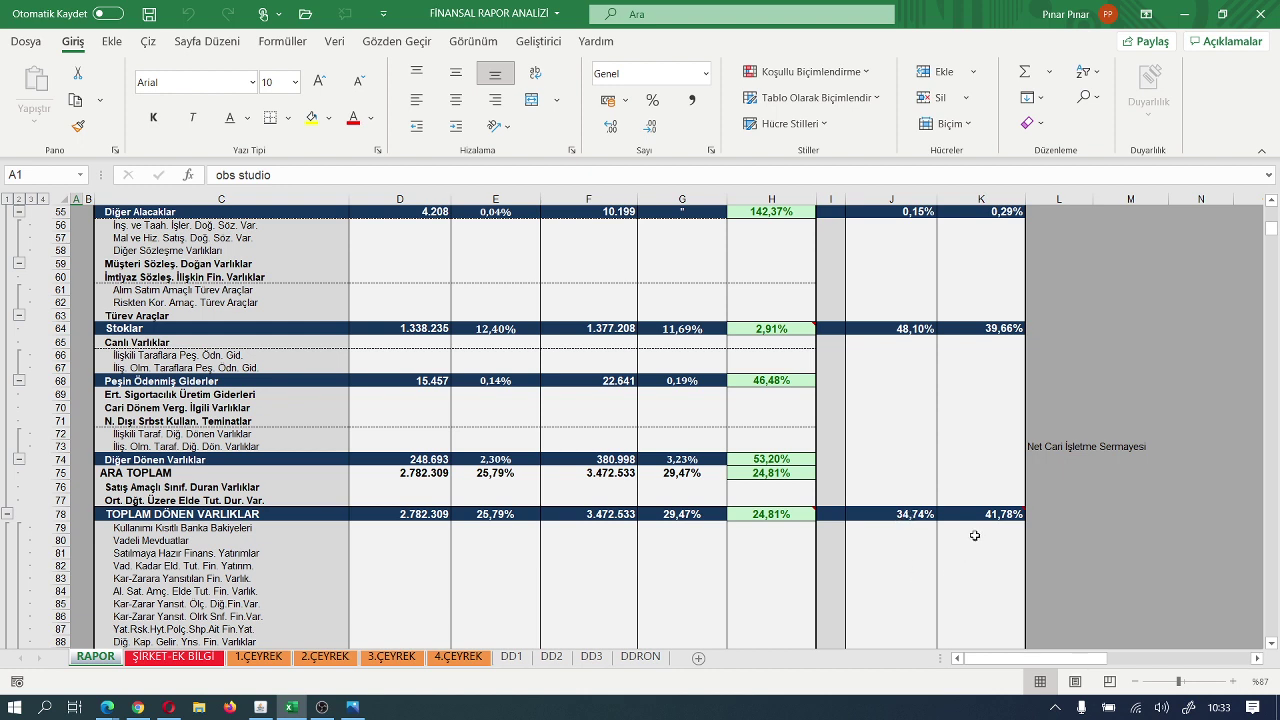
pyautogui.moveTo(1005, 514)
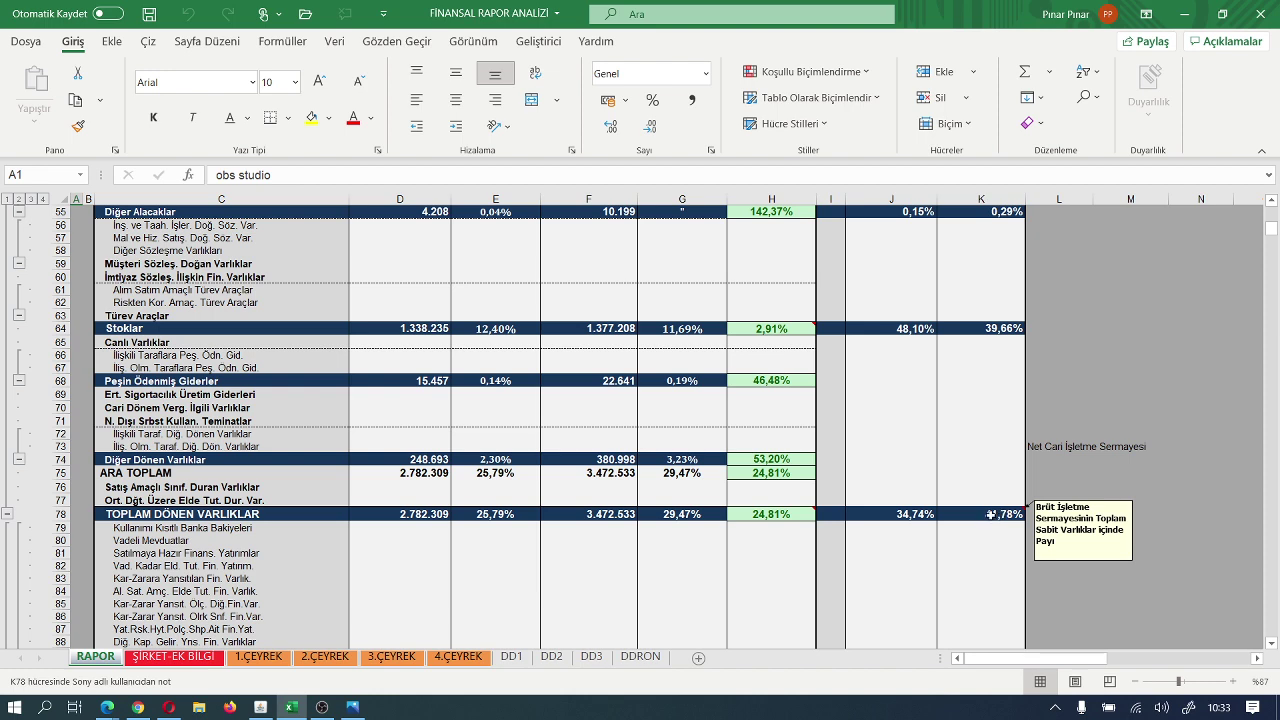
pyautogui.scroll(-1, 608, 557)
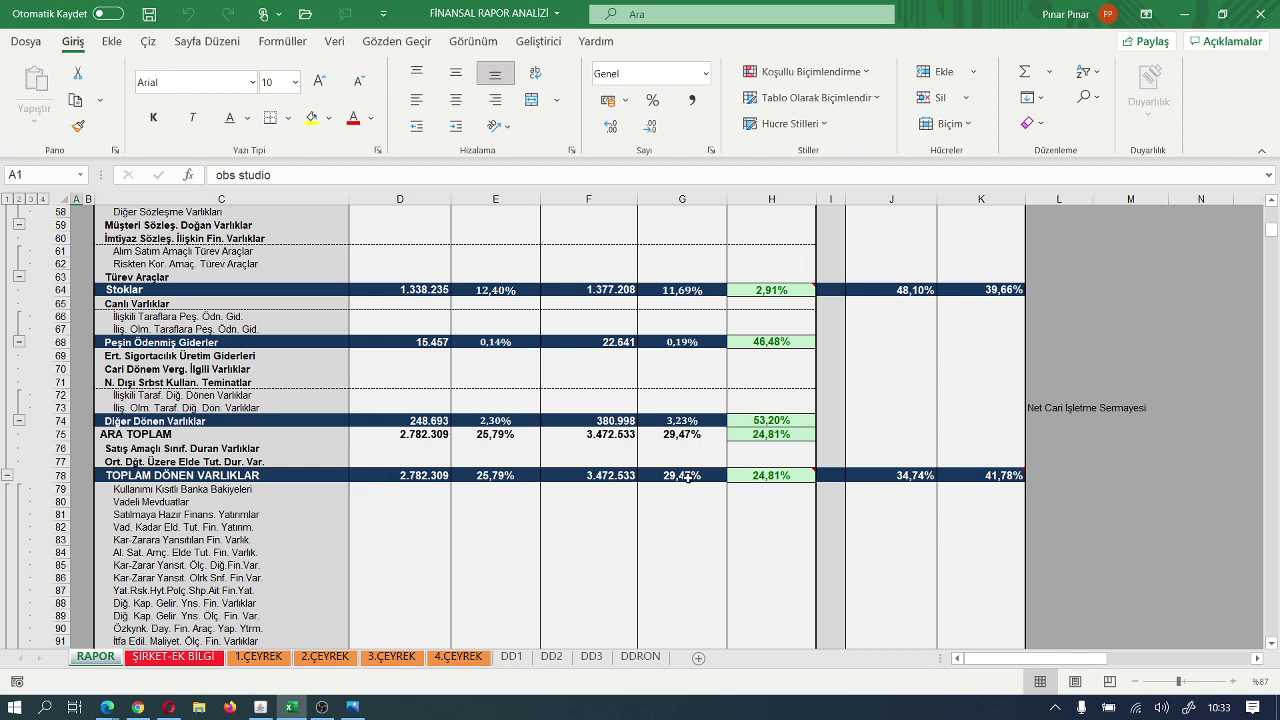
# Step: Examine the fixed assets in the VARLIKLAR table through Maddi Duran Varlıklar down to TOPLAM AKTİFLER and İKTİSADİ VARLIK ARTIŞ/AZALIŞ
pyautogui.scroll(-9, 686, 477)
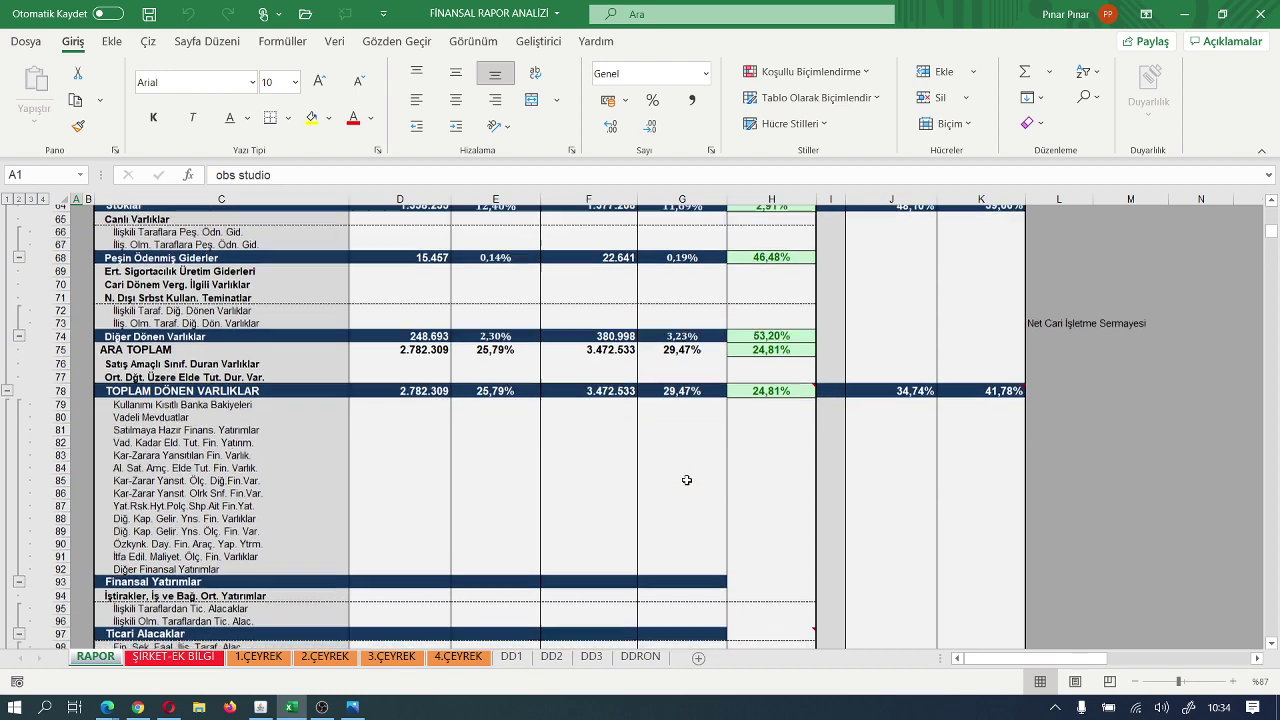
pyautogui.scroll(-8, 687, 482)
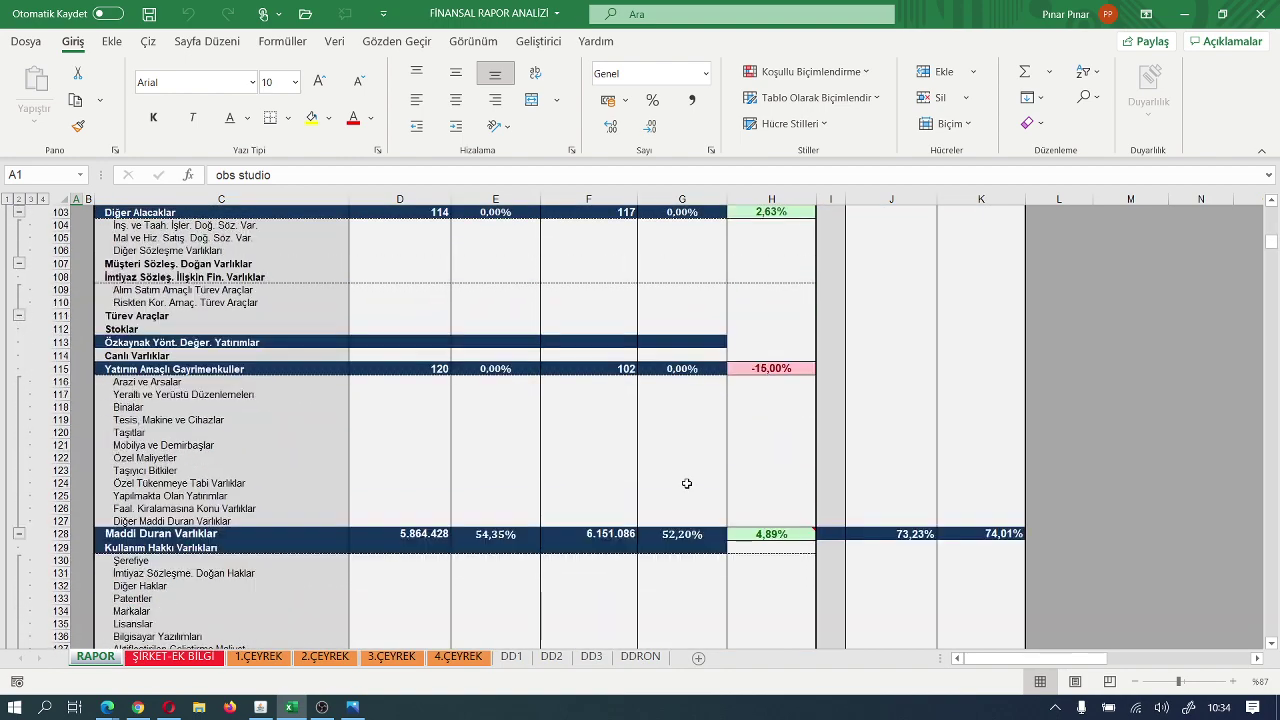
pyautogui.scroll(-1, 687, 483)
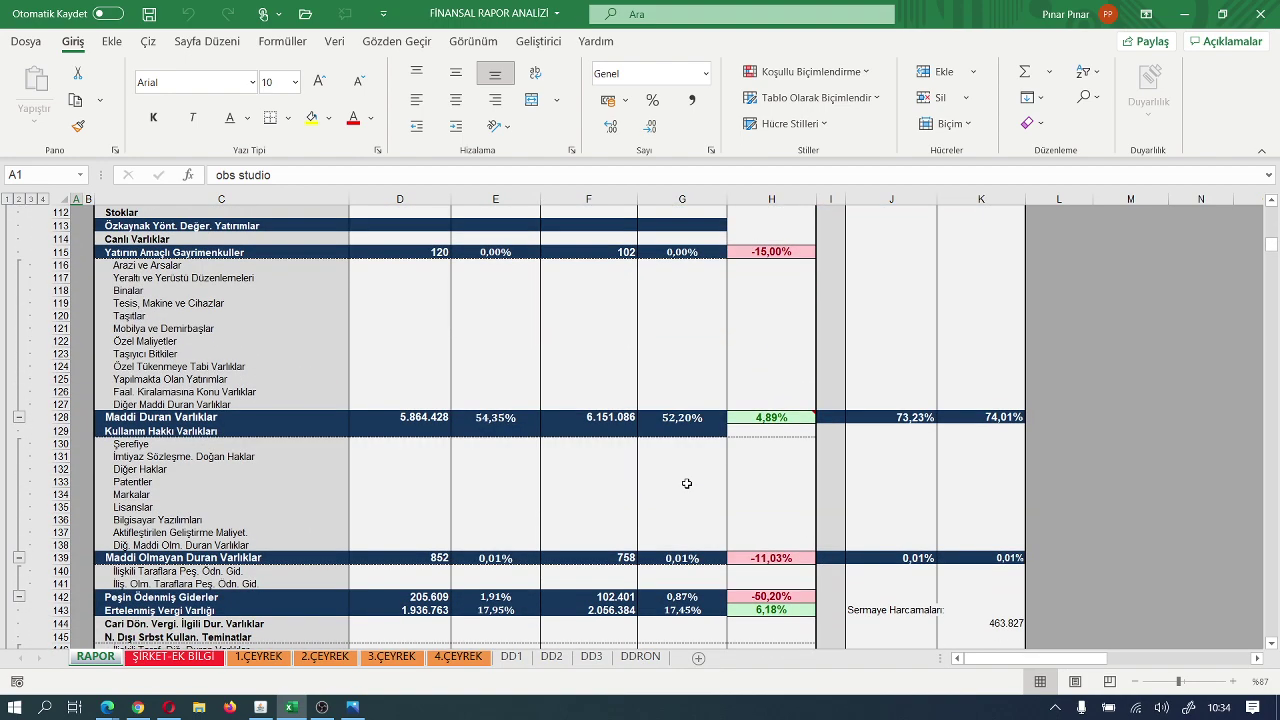
pyautogui.scroll(-1, 687, 484)
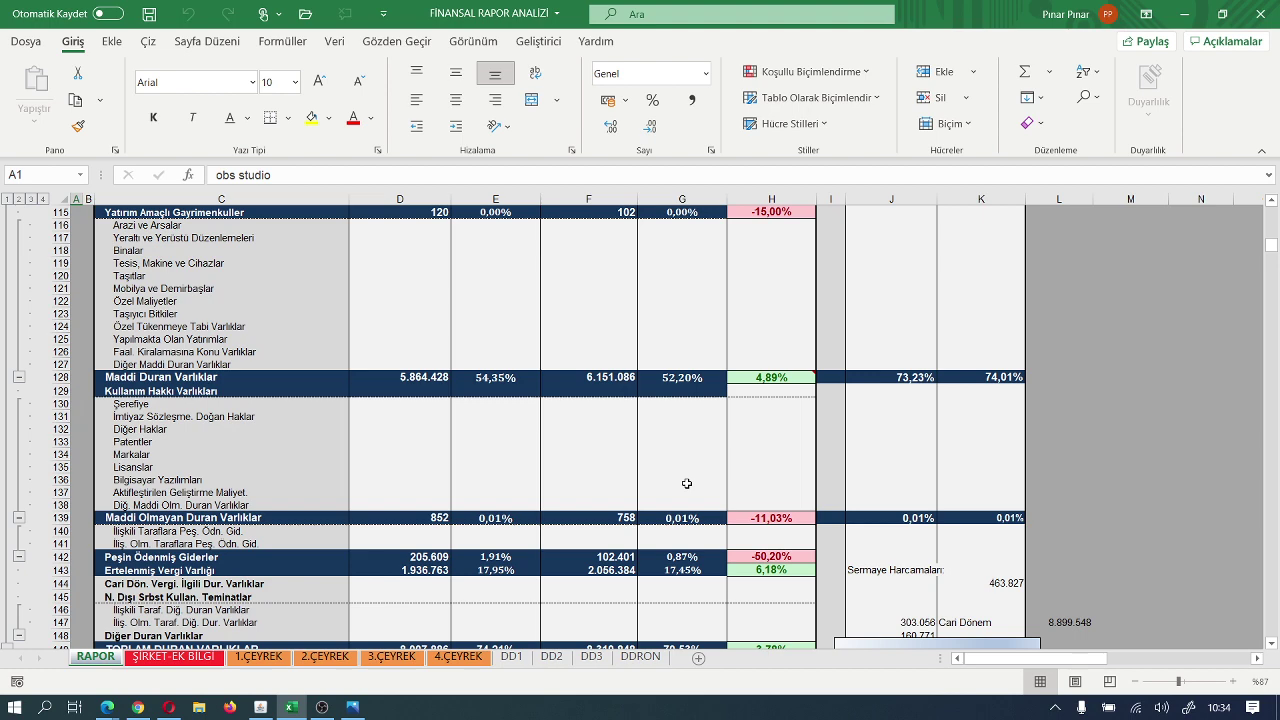
pyautogui.scroll(-2, 636, 465)
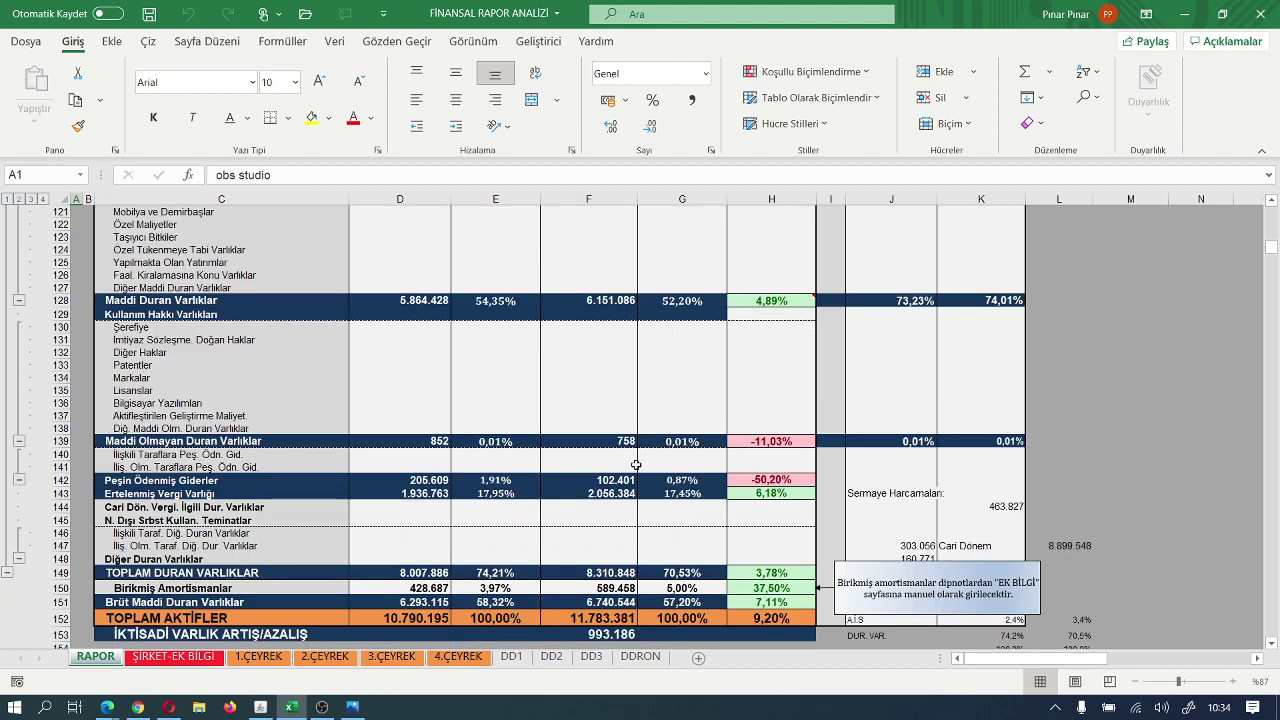
pyautogui.scroll(-3, 622, 475)
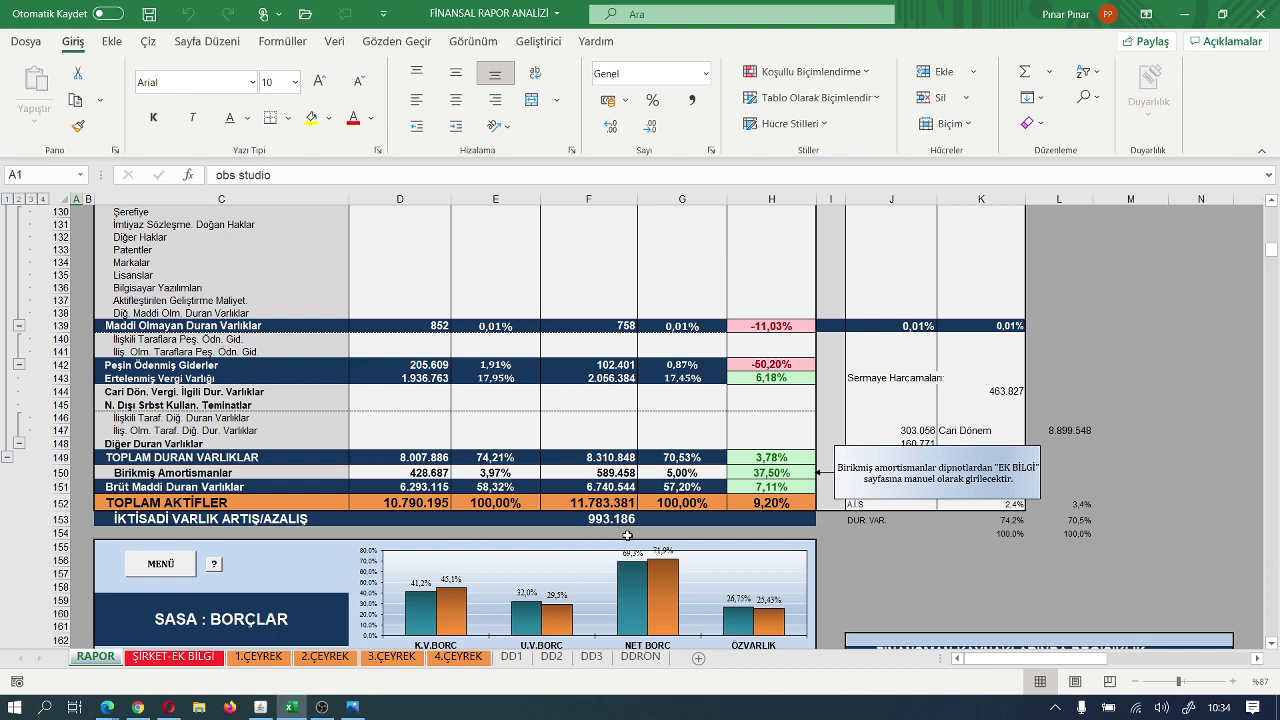
# Step: Examine the BORÇLAR chart and short-term debt rows alongside the FİNANSMAN KAYNAKLARINDA DEĞİŞİKLİK table for 2020 and 2021
pyautogui.scroll(-4, 695, 527)
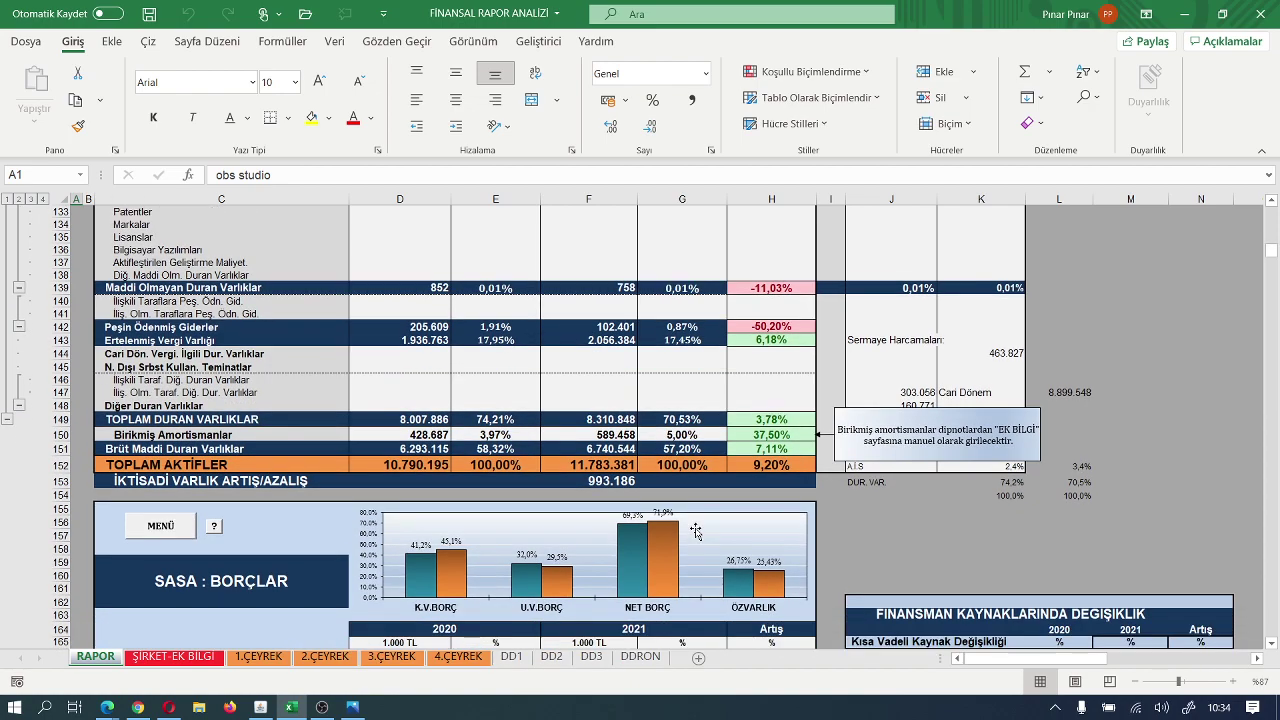
pyautogui.scroll(-2, 695, 533)
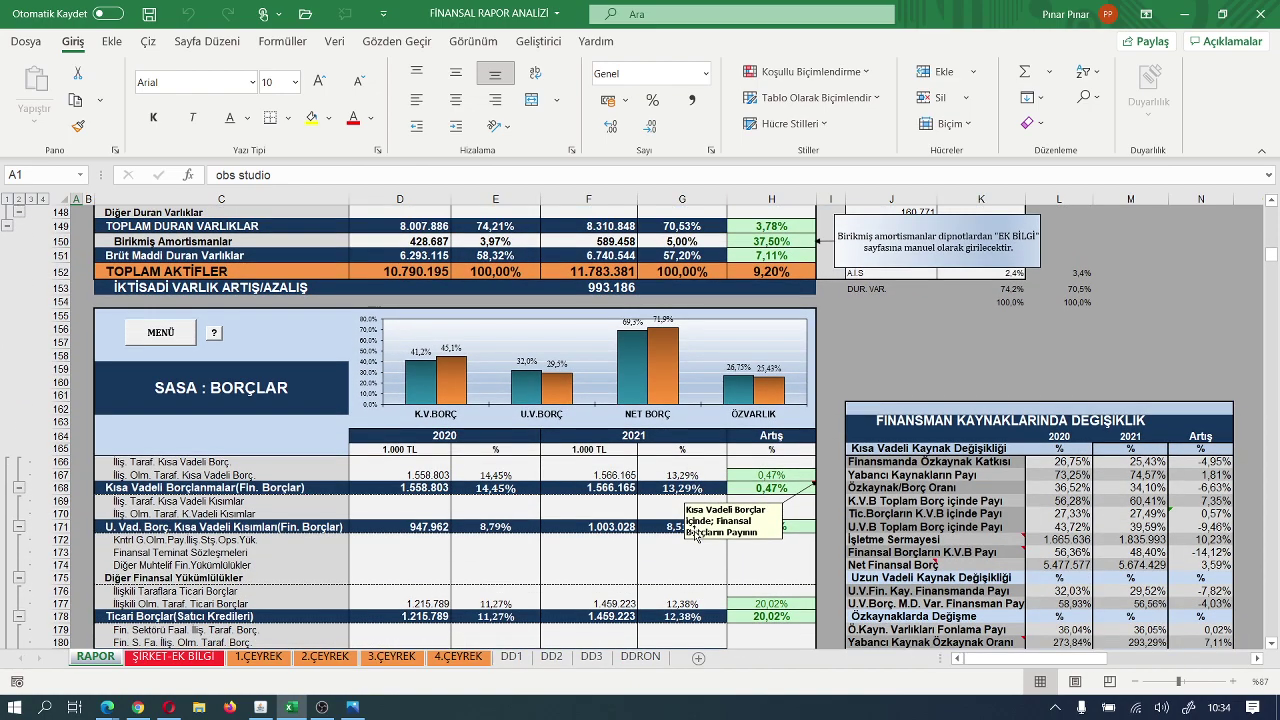
pyautogui.scroll(-1, 692, 532)
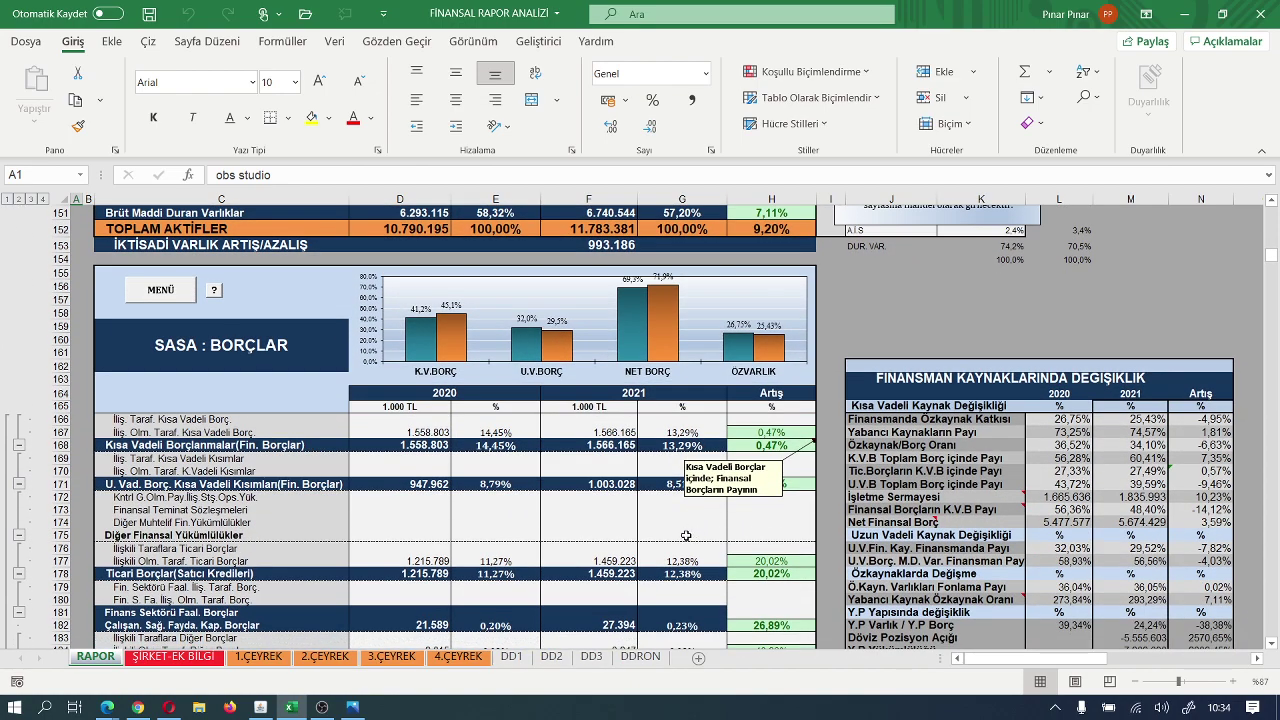
pyautogui.scroll(-1, 686, 536)
pyautogui.scroll(1, 686, 536)
pyautogui.scroll(-1, 885, 540)
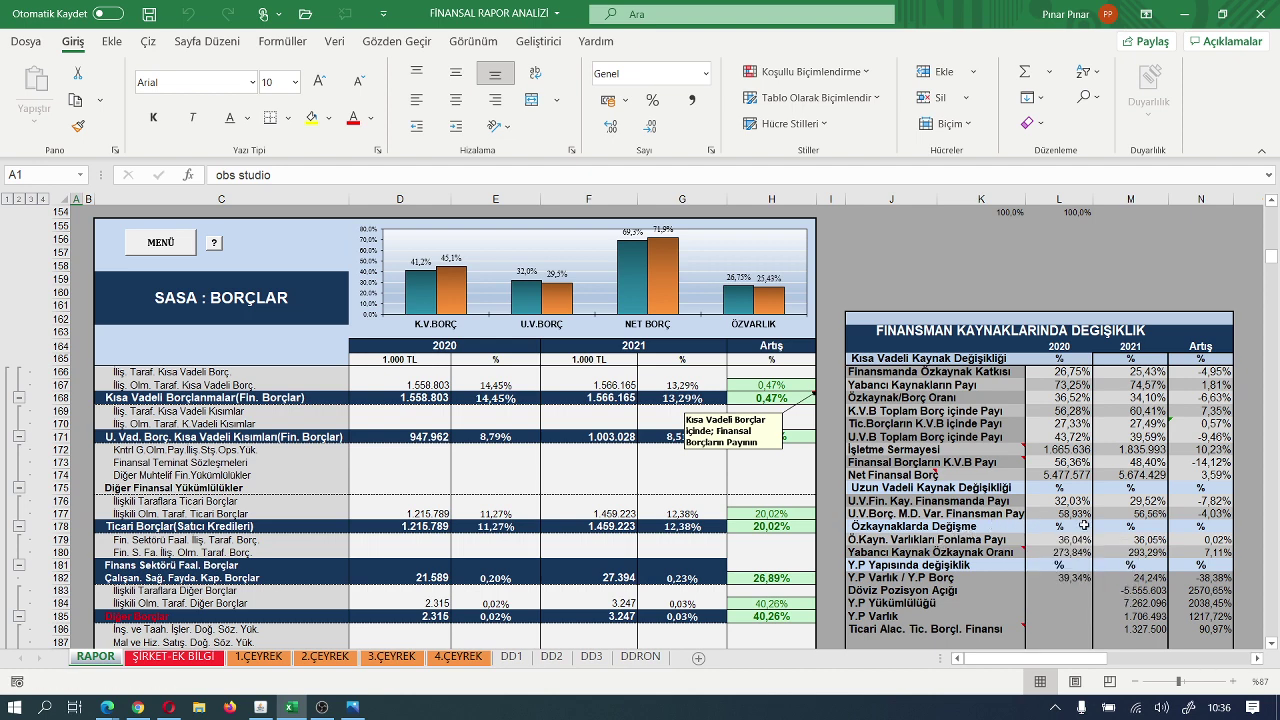
pyautogui.scroll(-1, 1045, 537)
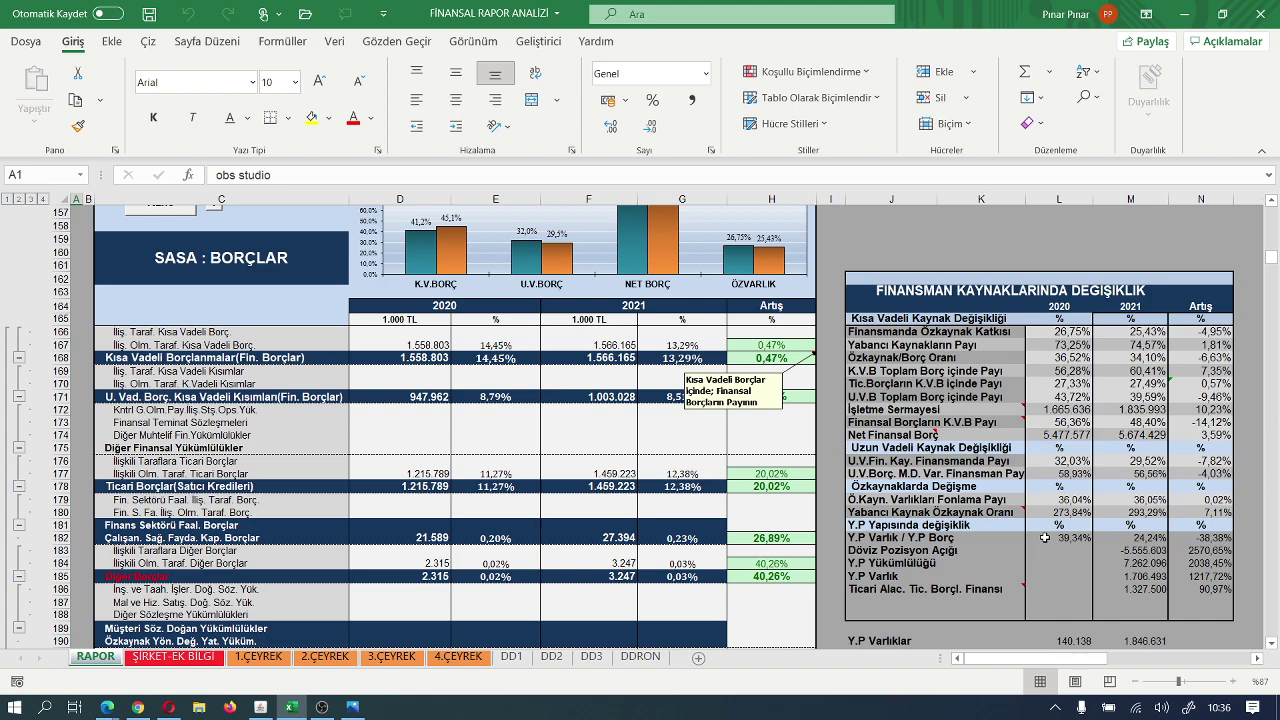
pyautogui.scroll(-2, 1045, 537)
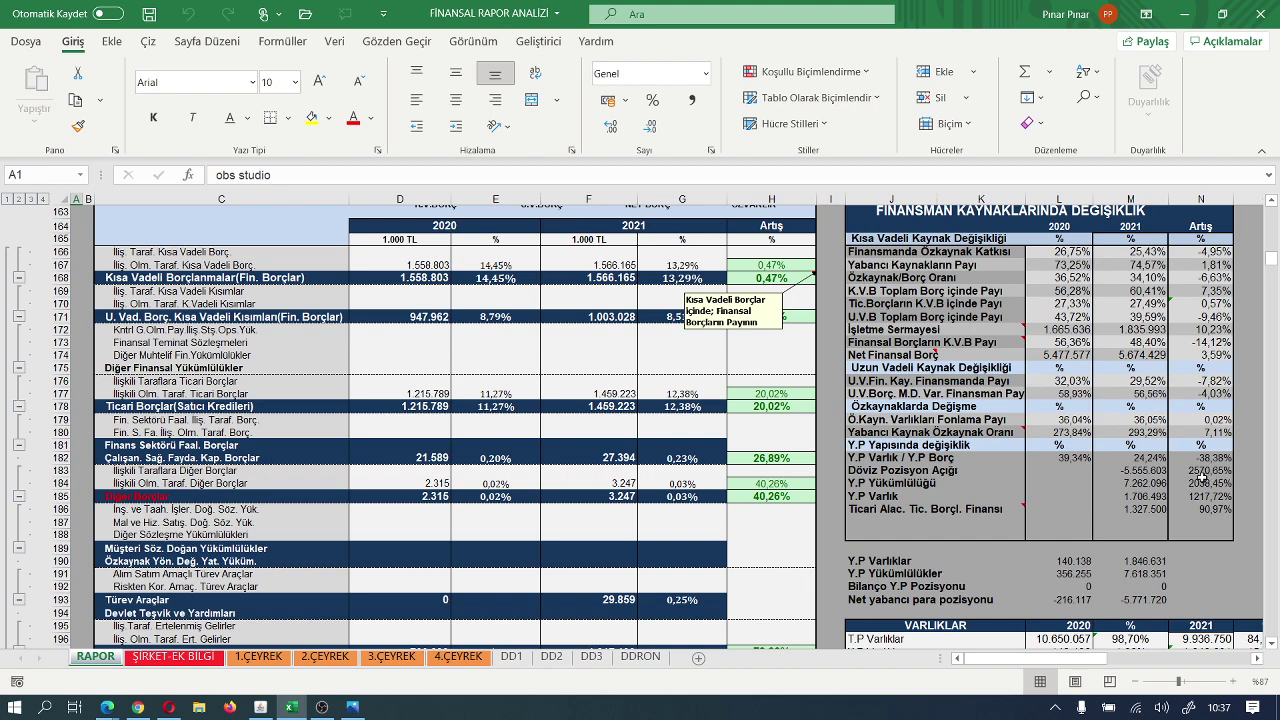
# Step: Examine the Turkish lira and foreign-currency VARLIKLAR and KAYNAKLAR table, including its ARTIŞ column, and the KISA VADELİ BORÇLAR row
pyautogui.scroll(-3, 1201, 477)
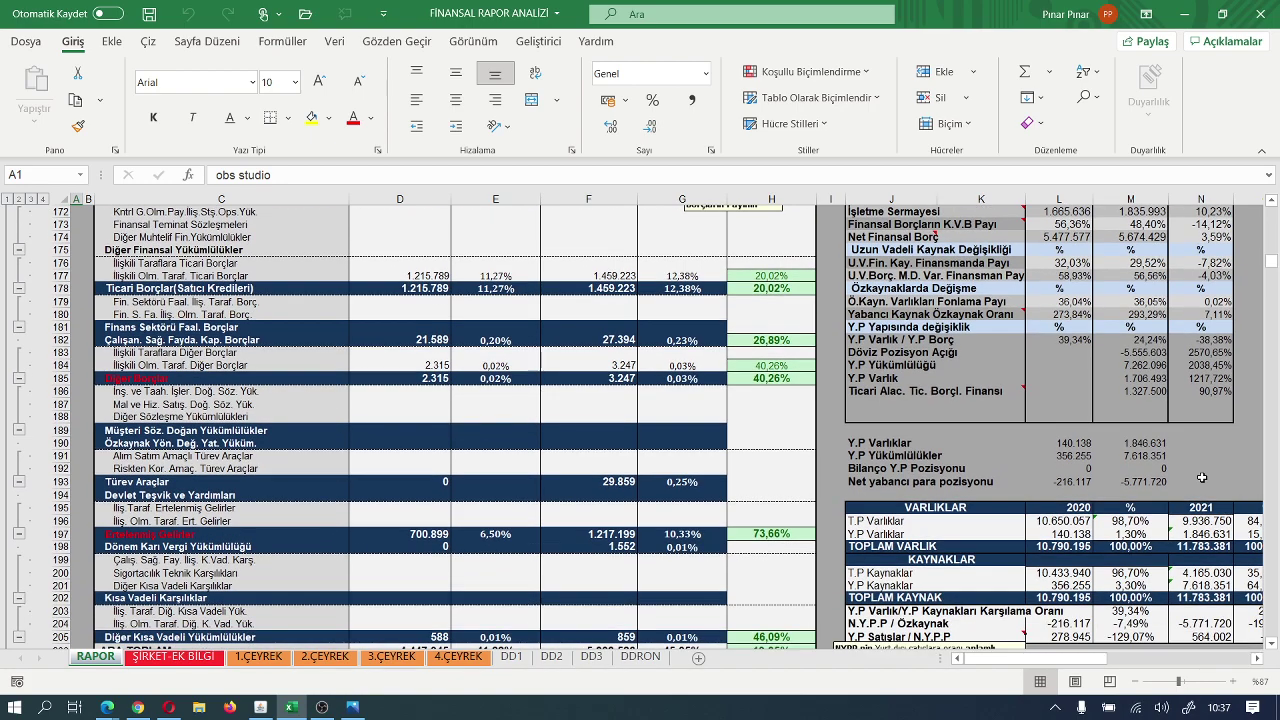
pyautogui.scroll(-2, 1201, 477)
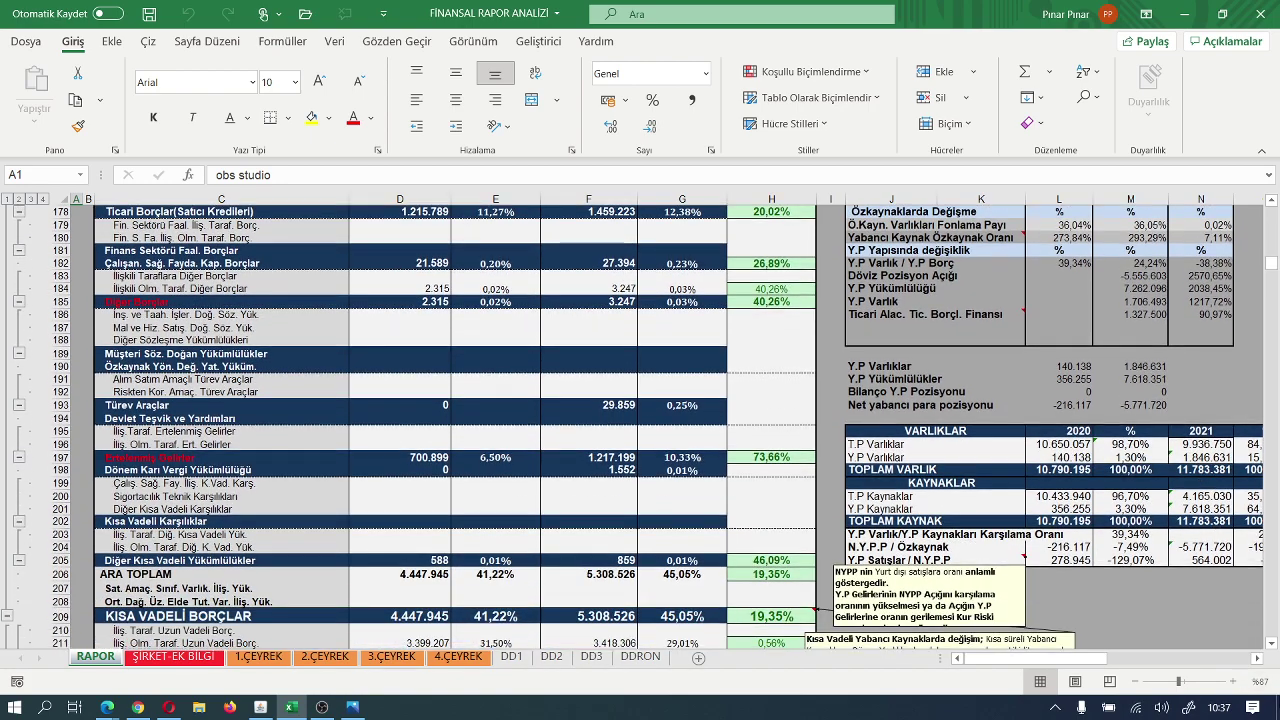
pyautogui.click(1257, 658)
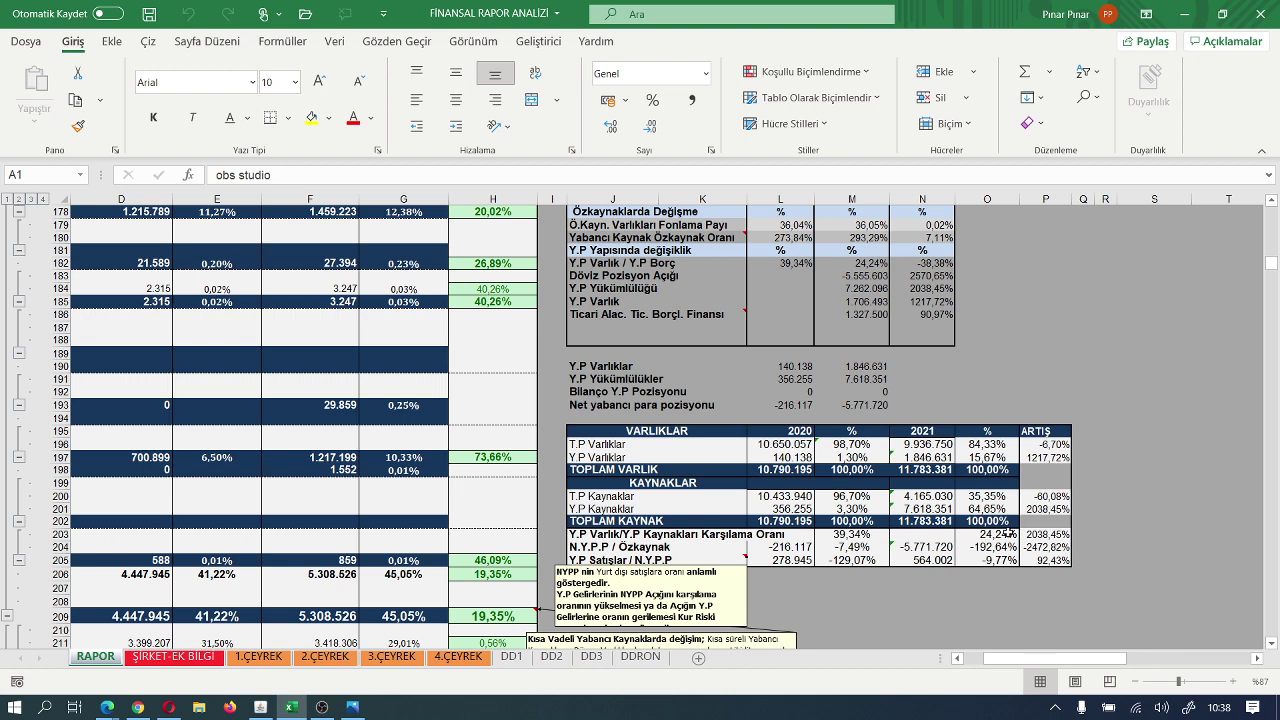
pyautogui.scroll(-2, 950, 563)
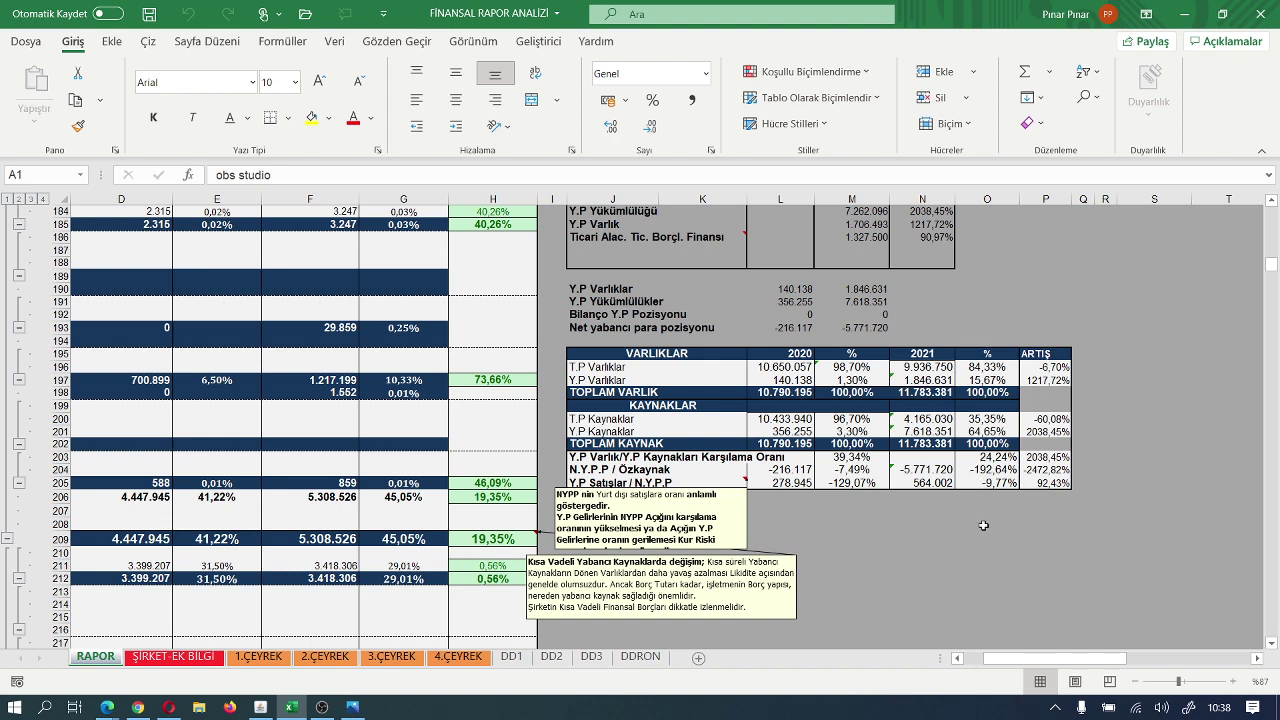
pyautogui.click(957, 661)
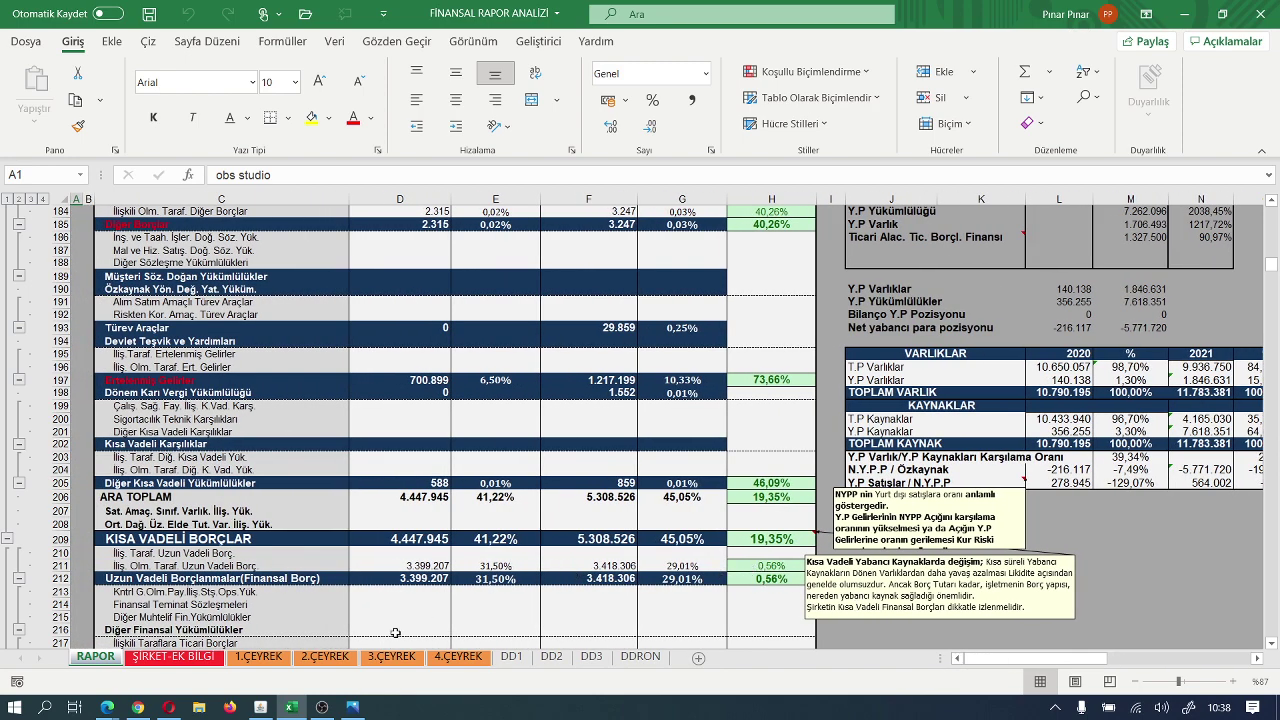
# Step: Switch to the SASA SPK 31.03.2021 FİNAL PDF in Edge and read the Kur riski yönetimi foreign-currency table in NOT 29
pyautogui.moveTo(349, 710)
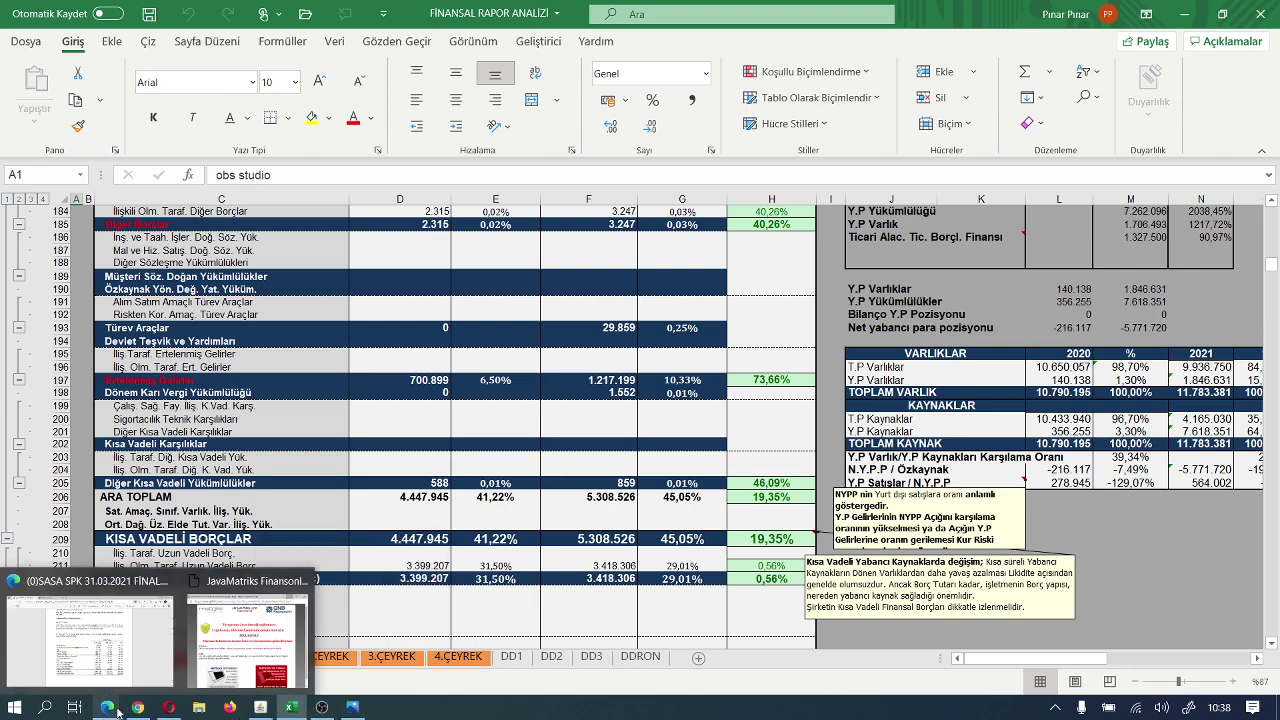
pyautogui.moveTo(105, 710)
pyautogui.click(120, 640)
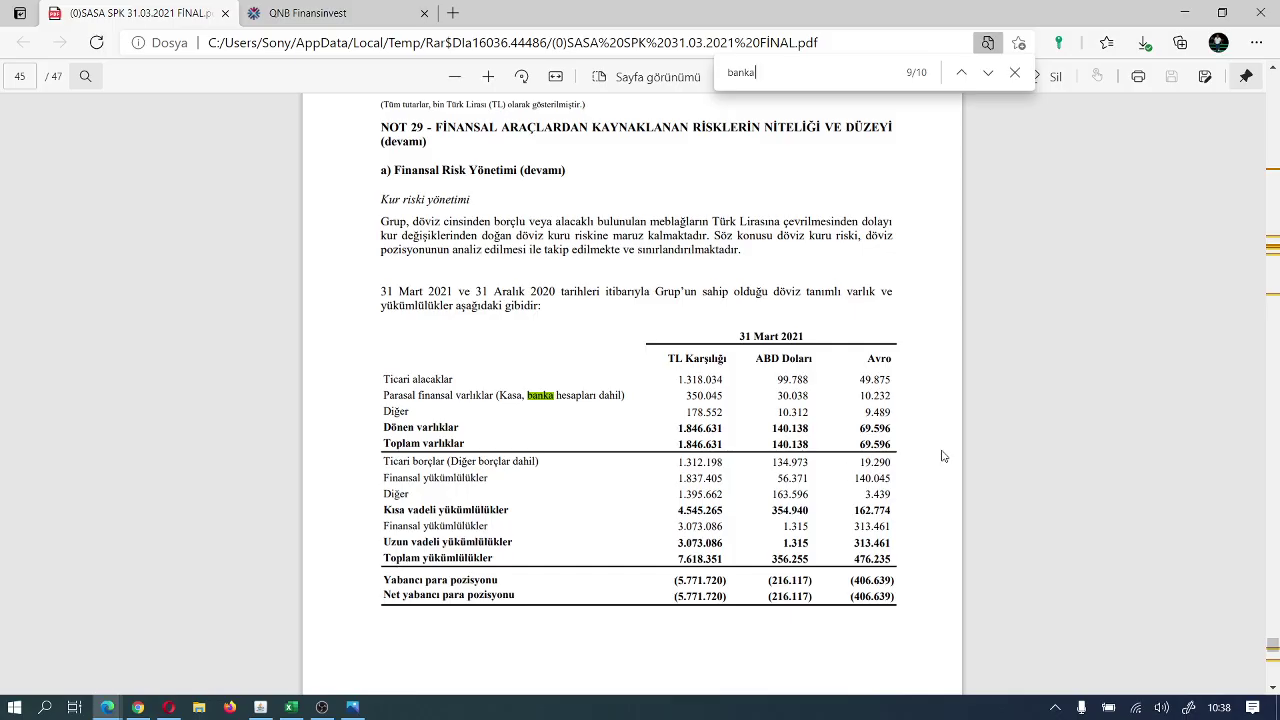
pyautogui.scroll(2, 945, 457)
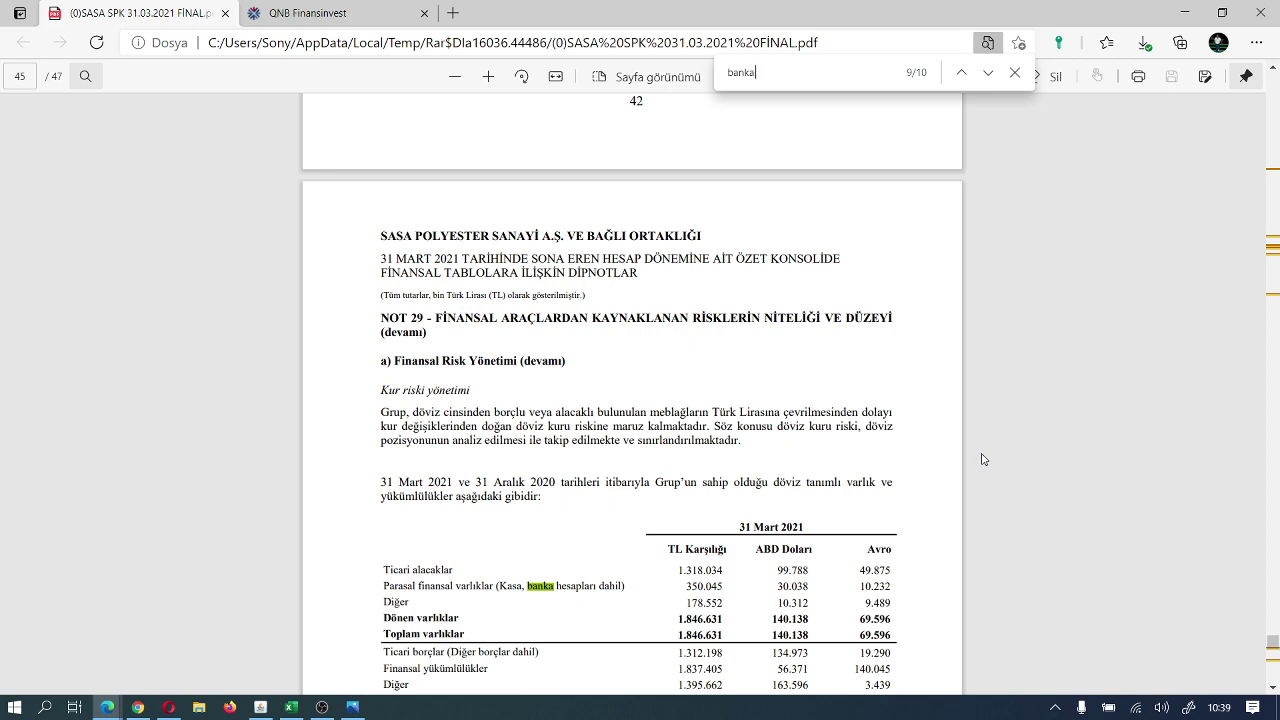
pyautogui.scroll(-3, 945, 439)
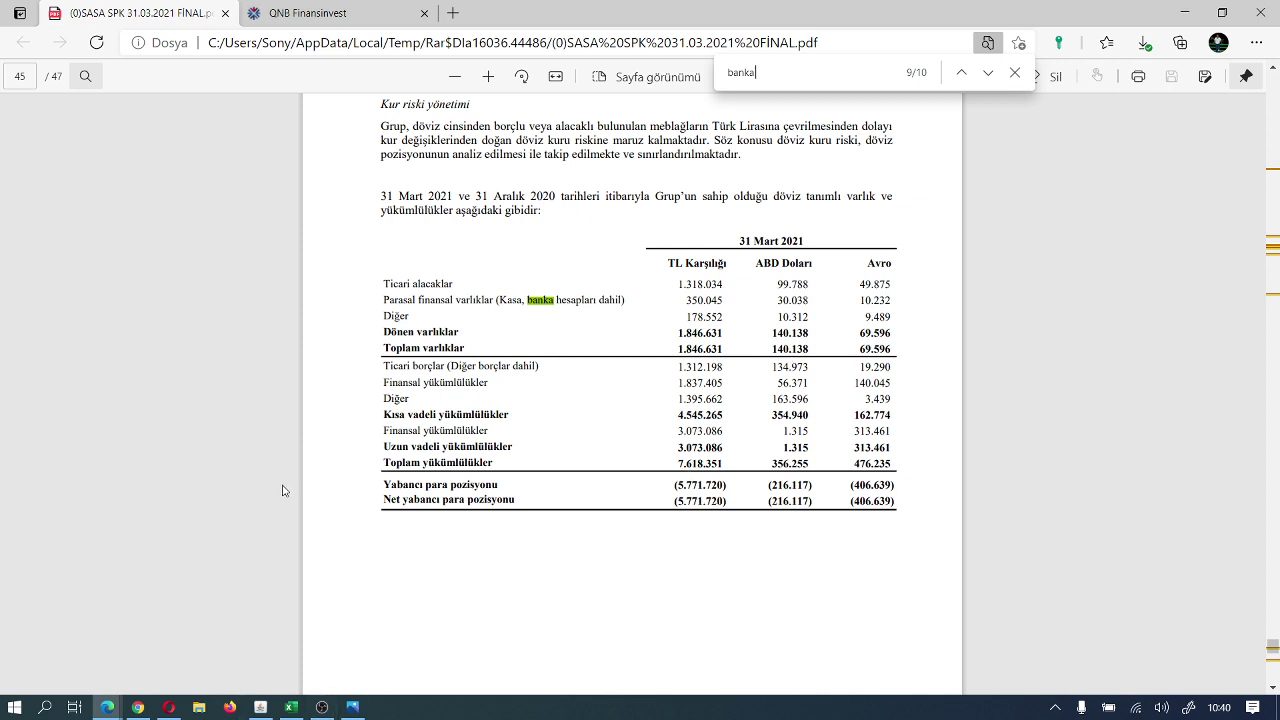
# Step: Switch back to the Excel workbook, go to the report's ÖZSERMAYE section, and review its chart and paid-in capital rows
pyautogui.click(290, 709)
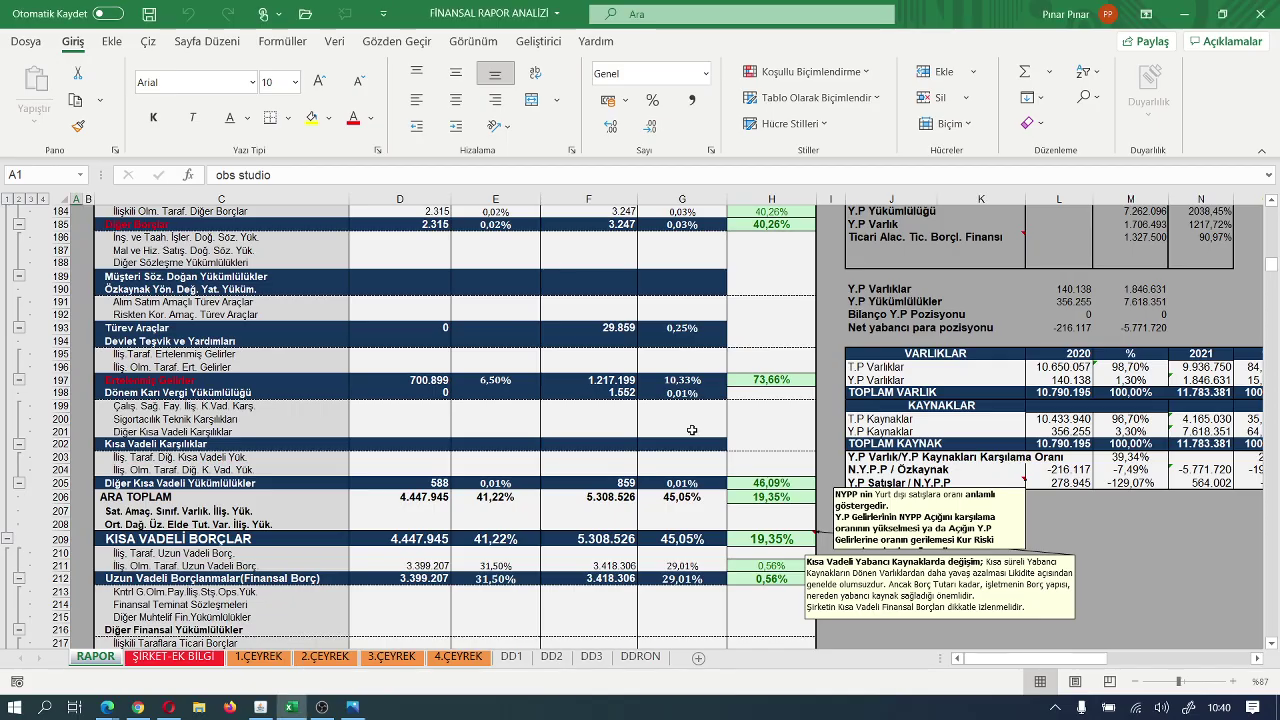
pyautogui.scroll(10, 499, 506)
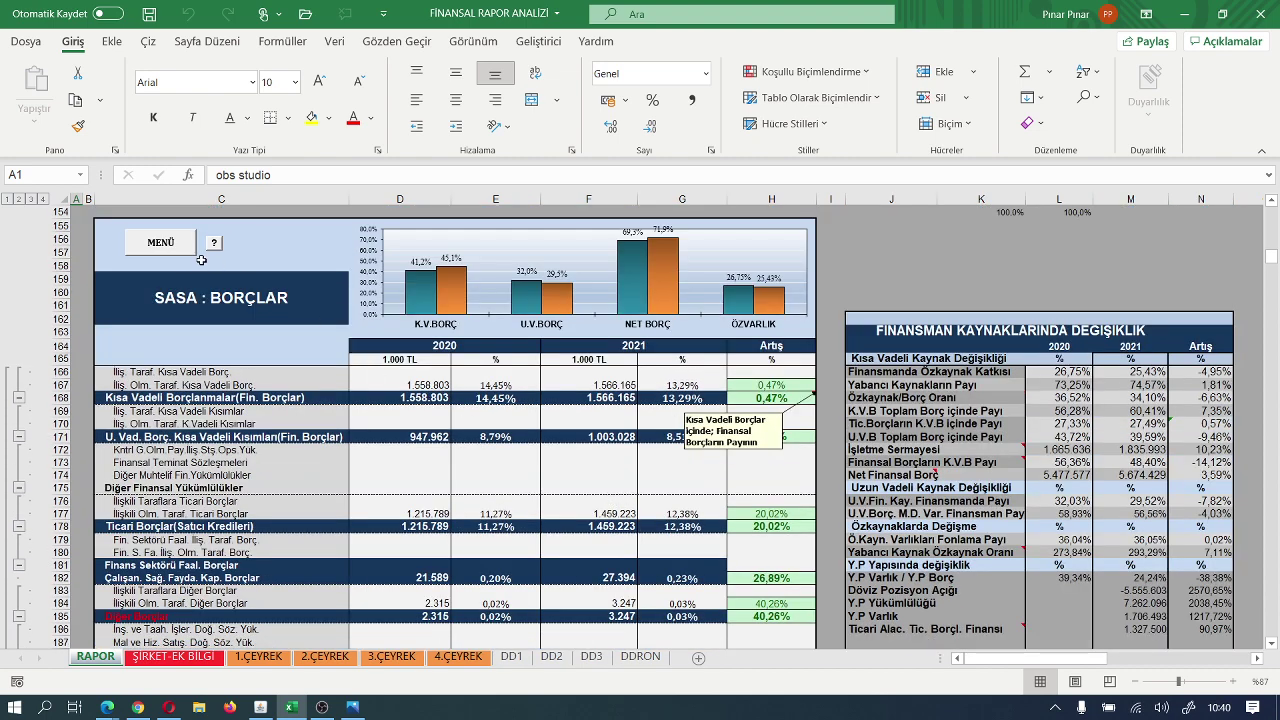
pyautogui.click(165, 244)
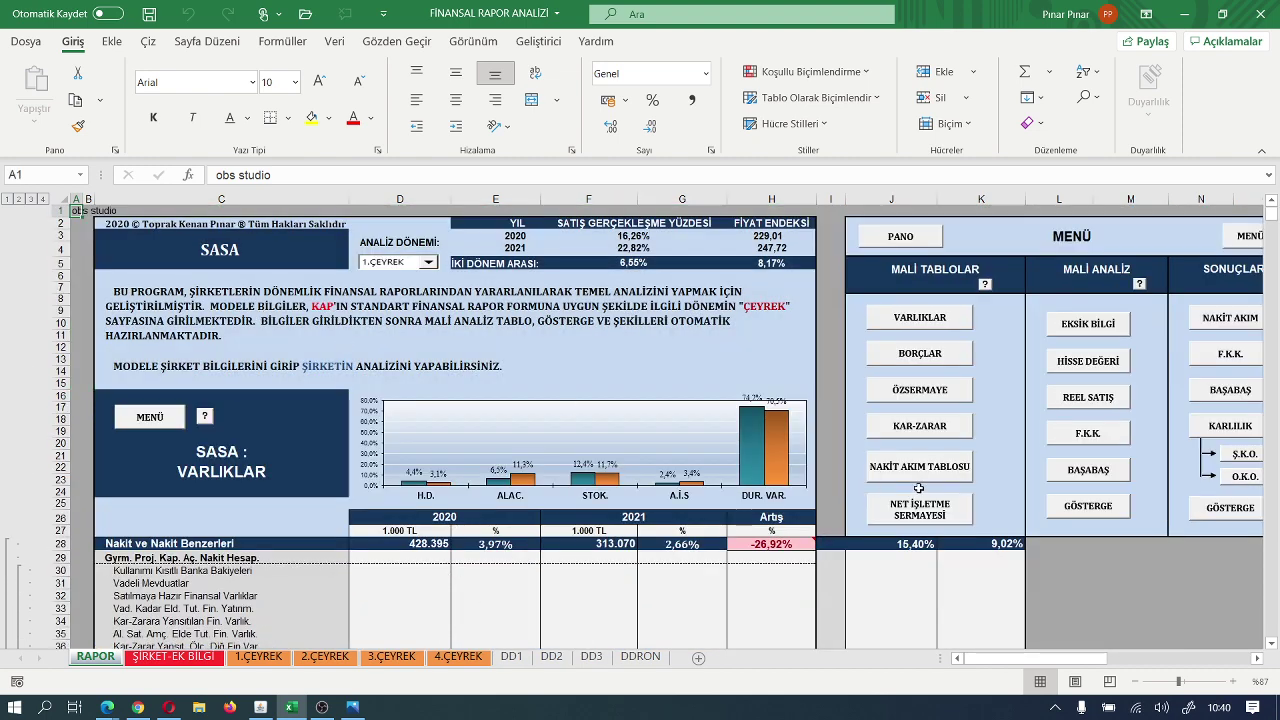
pyautogui.click(915, 390)
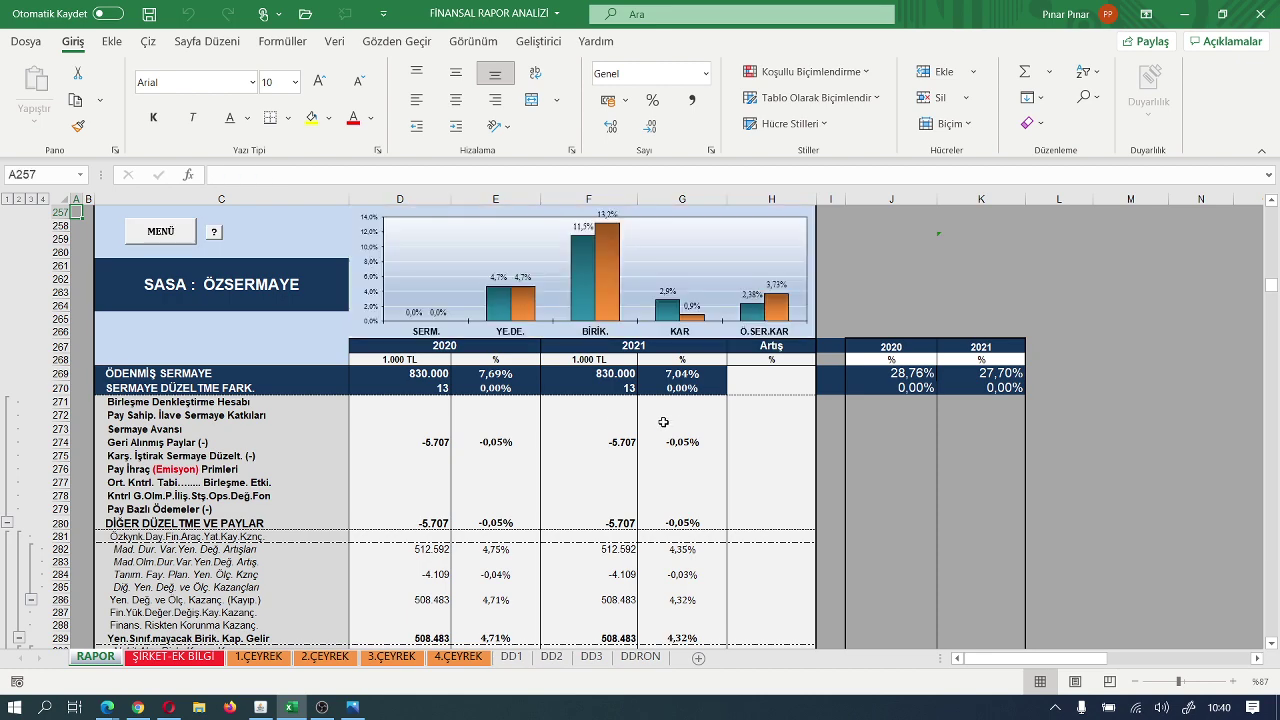
pyautogui.scroll(1, 600, 452)
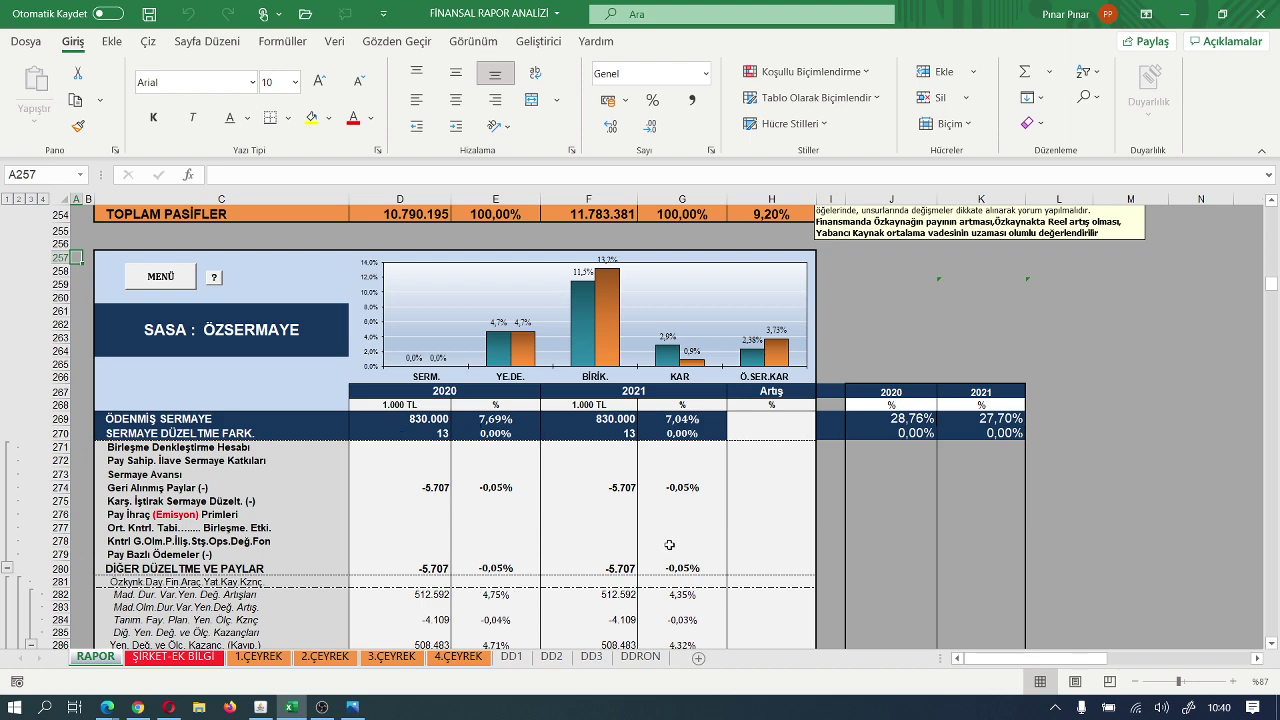
pyautogui.scroll(-1, 680, 495)
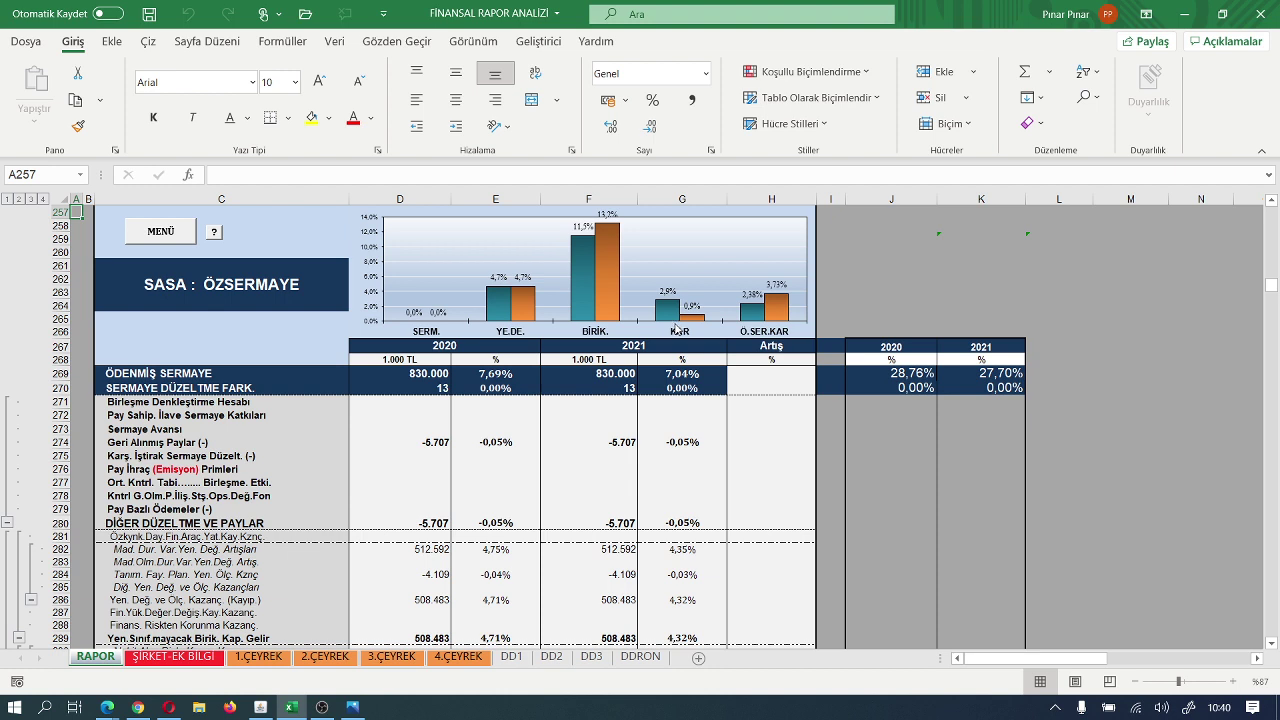
pyautogui.moveTo(660, 318)
pyautogui.moveTo(750, 320)
# Step: Examine the equity rows from YENİDEN DEĞERLEME FONU down to TOPLAM ÖZKAYNAKLAR and the BİLANÇO DENGESİ check
pyautogui.scroll(-9, 662, 485)
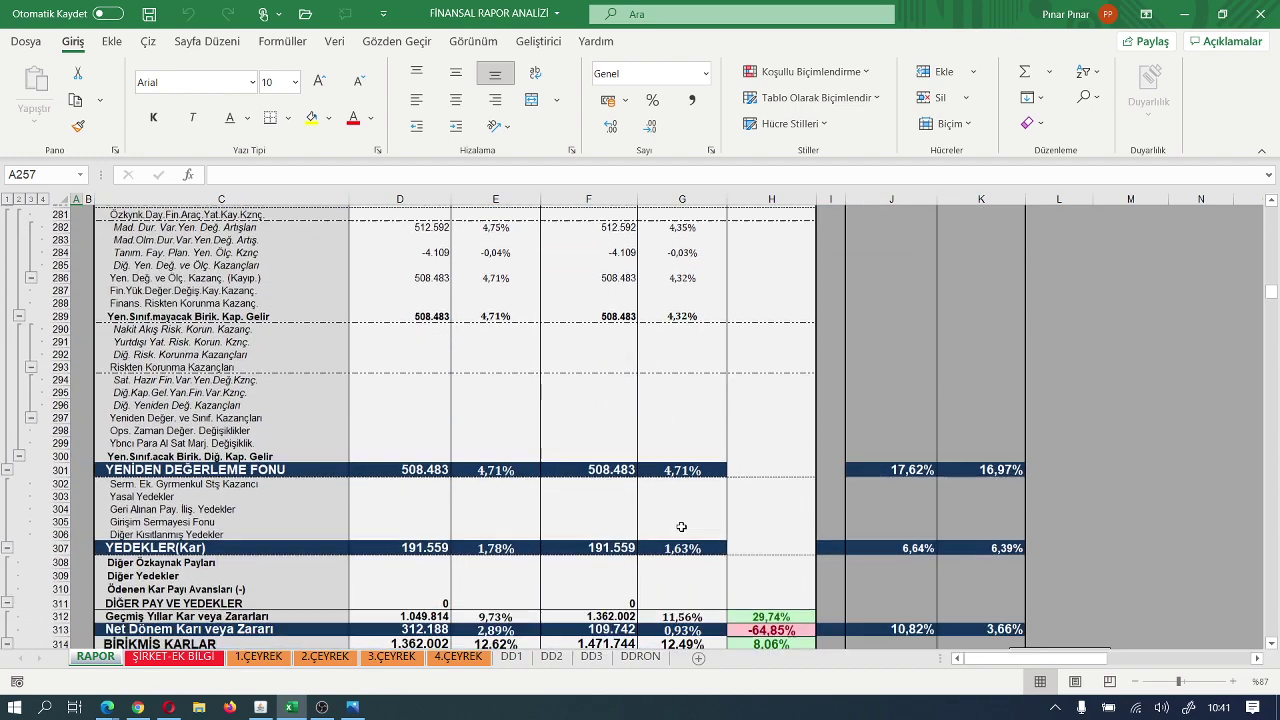
pyautogui.scroll(-5, 681, 527)
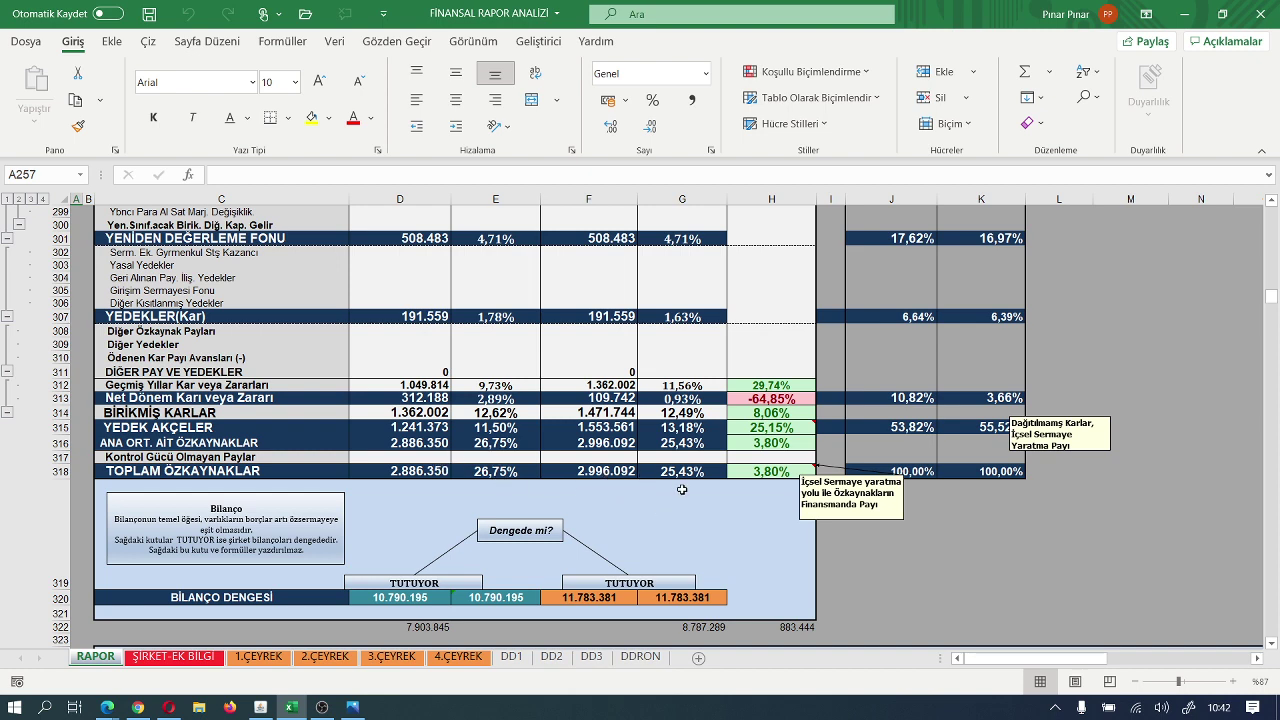
pyautogui.scroll(-1, 681, 489)
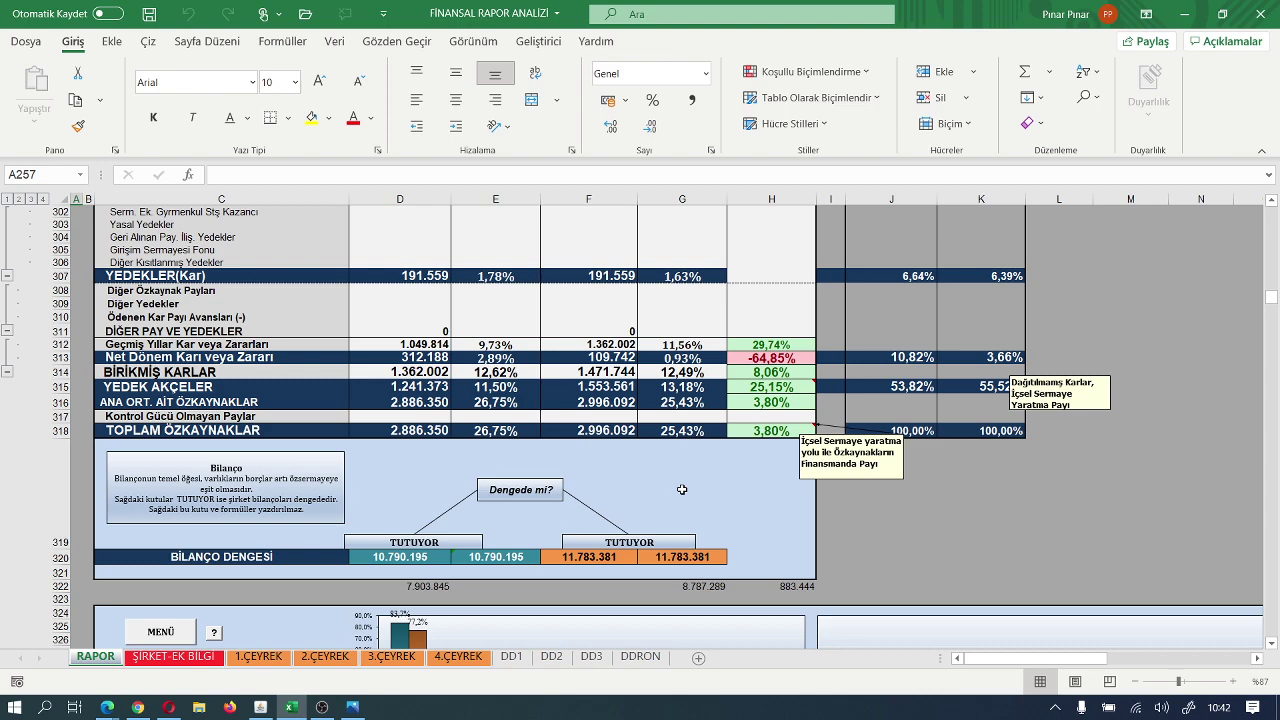
pyautogui.scroll(-6, 681, 489)
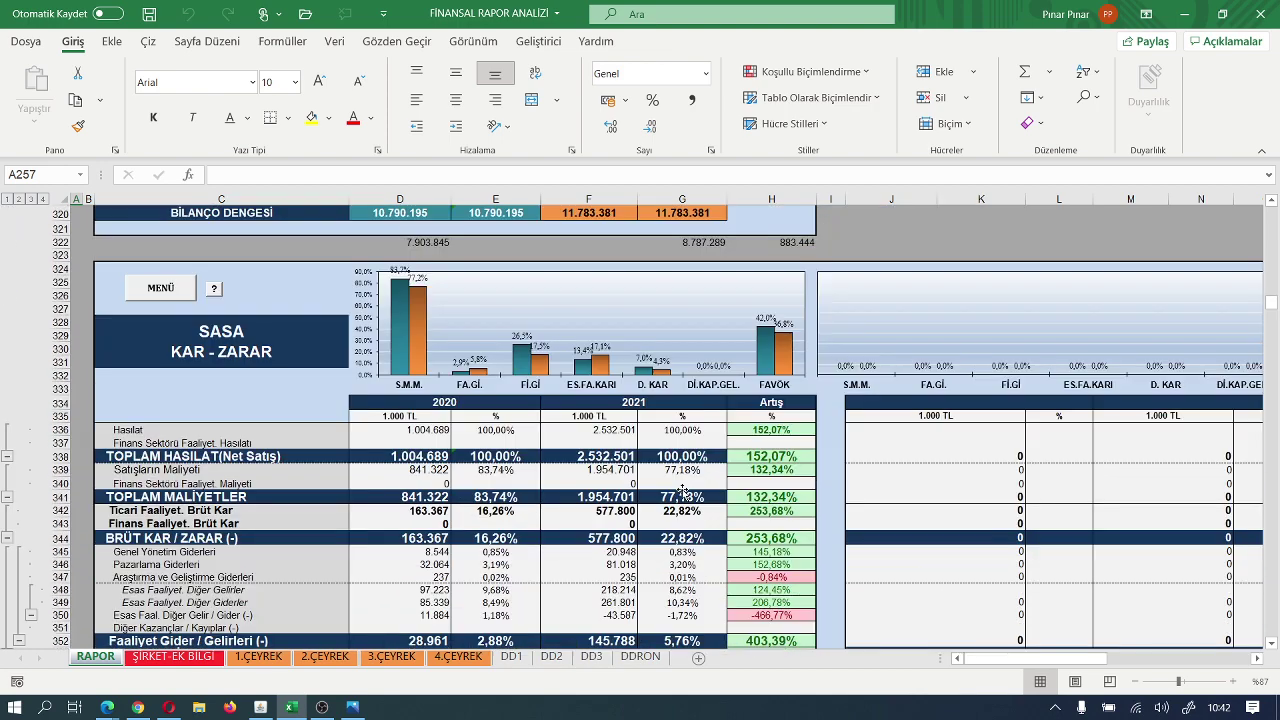
pyautogui.scroll(6, 683, 490)
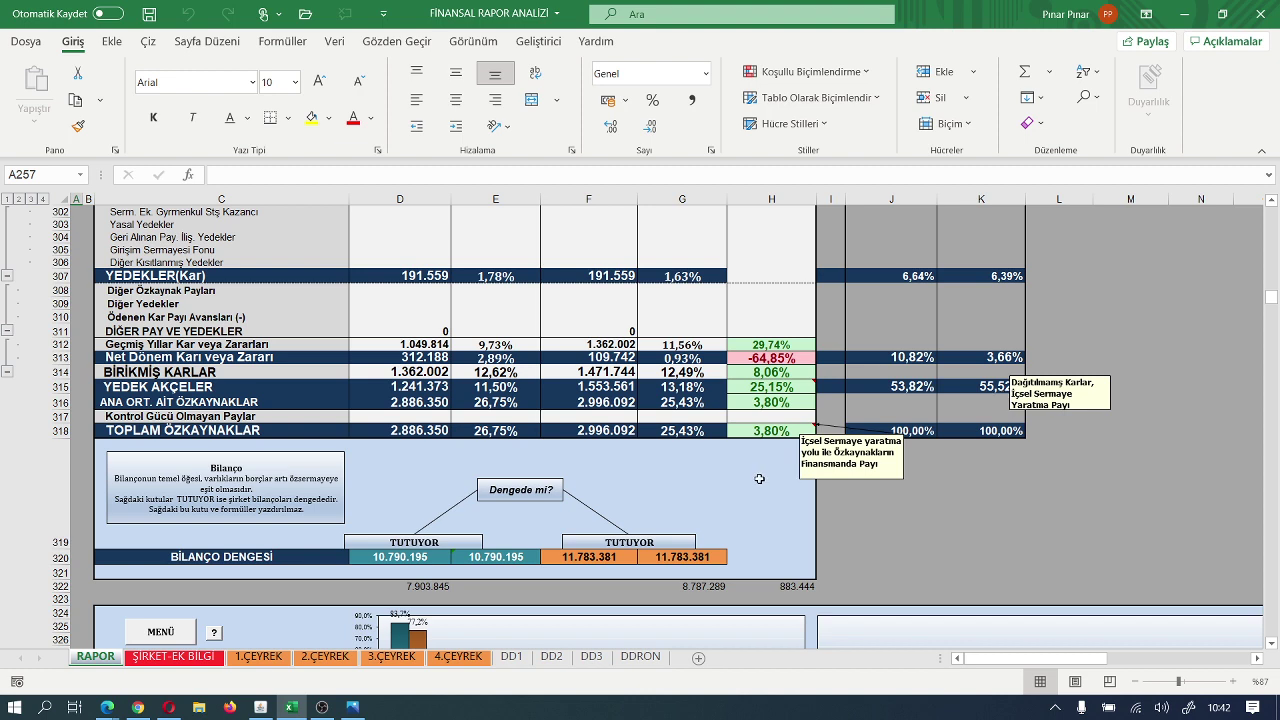
pyautogui.scroll(-4, 790, 480)
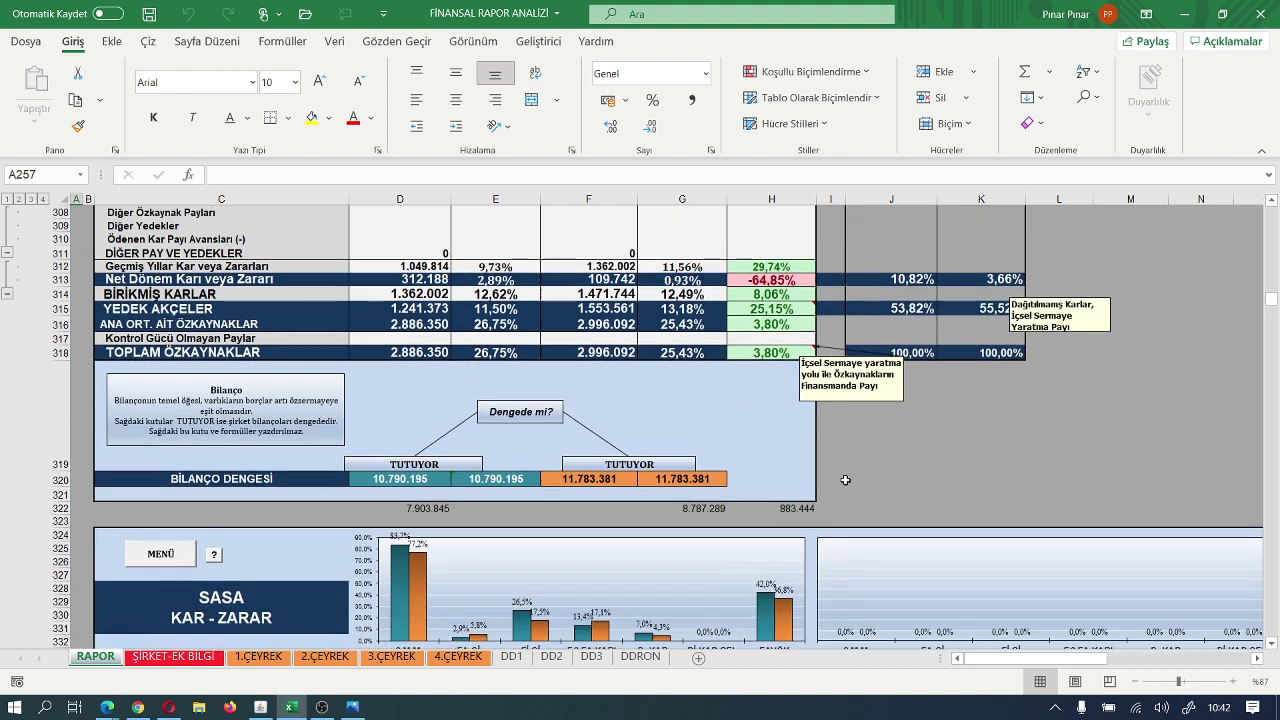
# Step: Examine the KAR - ZARAR table from sales and operating profit through financing expenses down to FVÖK and FAVÖK
pyautogui.scroll(-3, 845, 483)
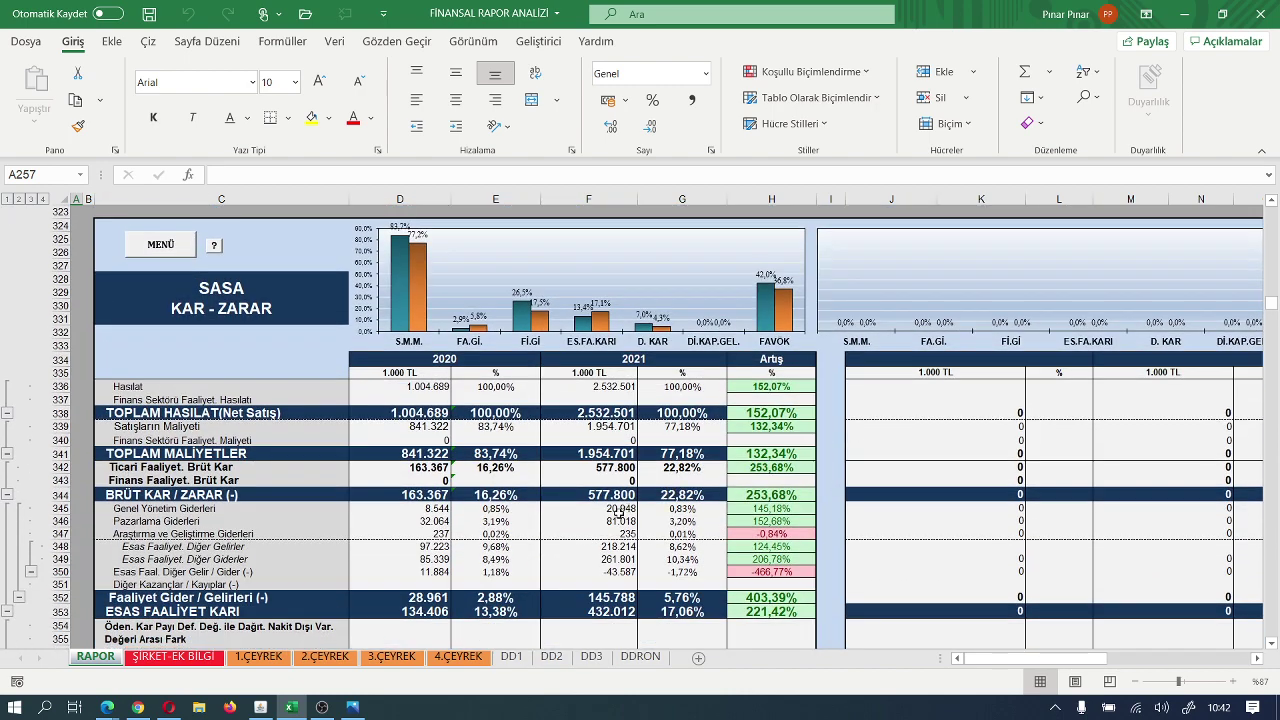
pyautogui.scroll(-2, 600, 510)
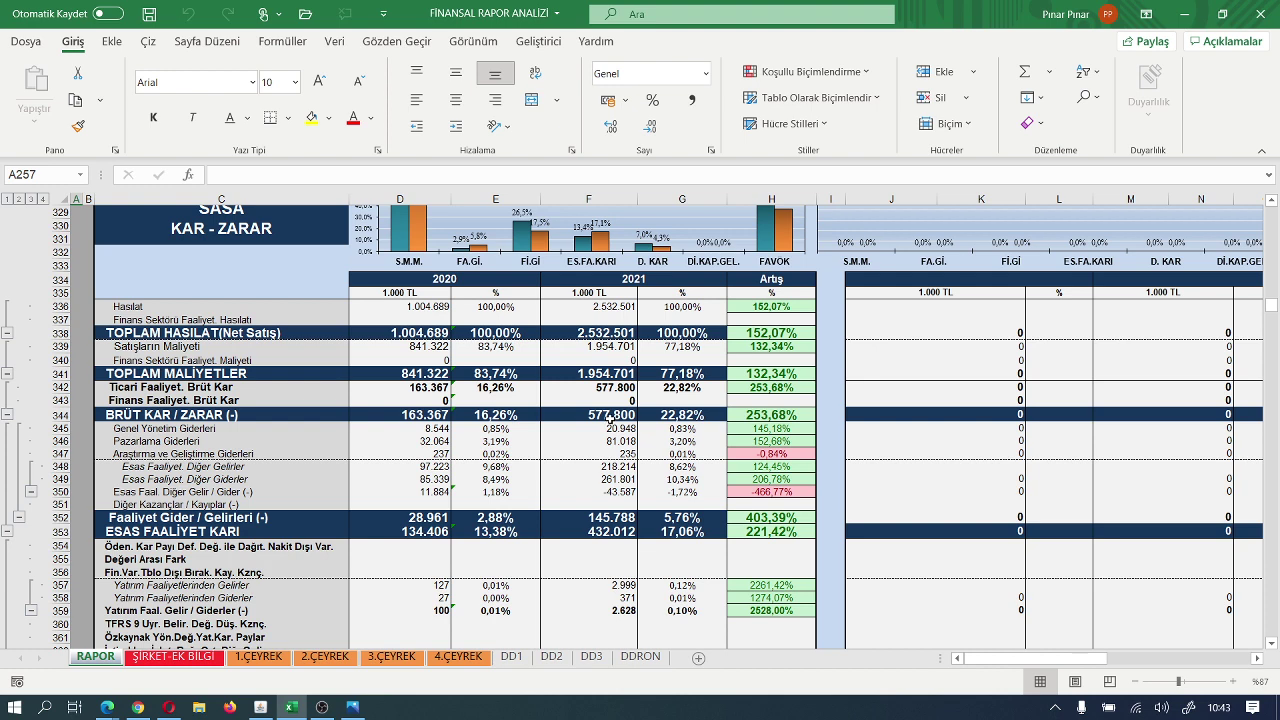
pyautogui.scroll(-1, 609, 416)
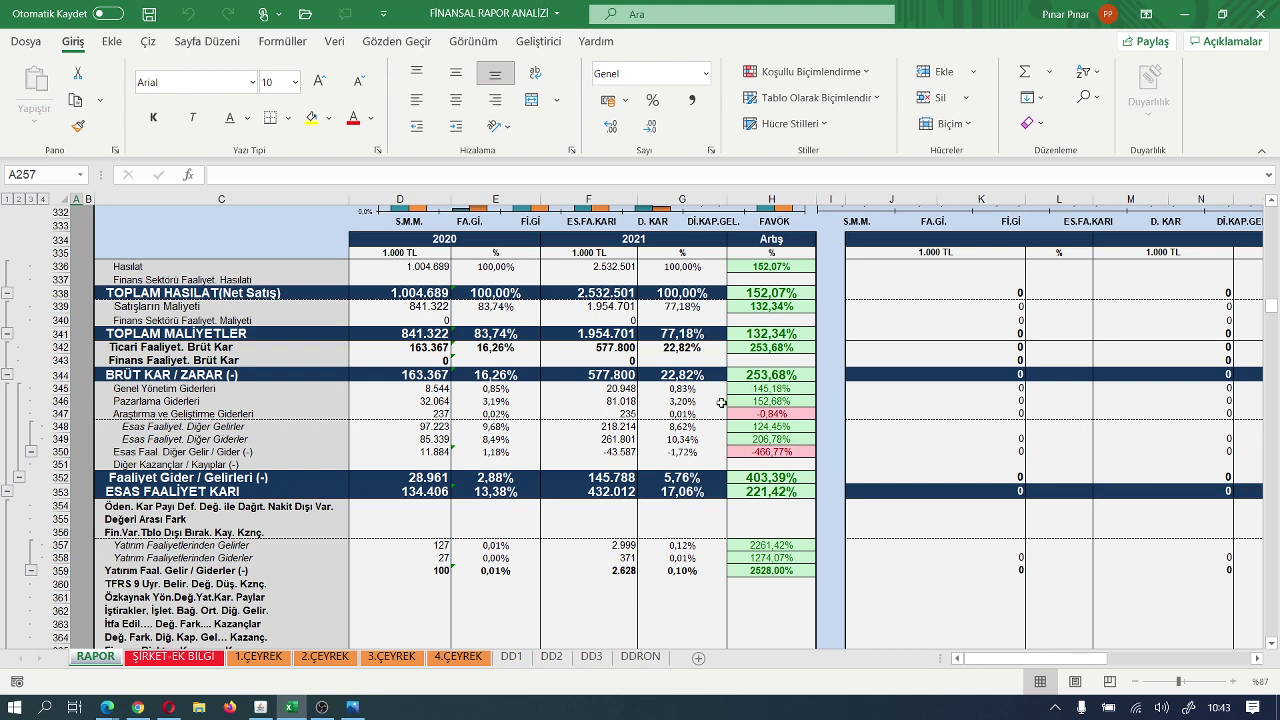
pyautogui.scroll(-2, 721, 403)
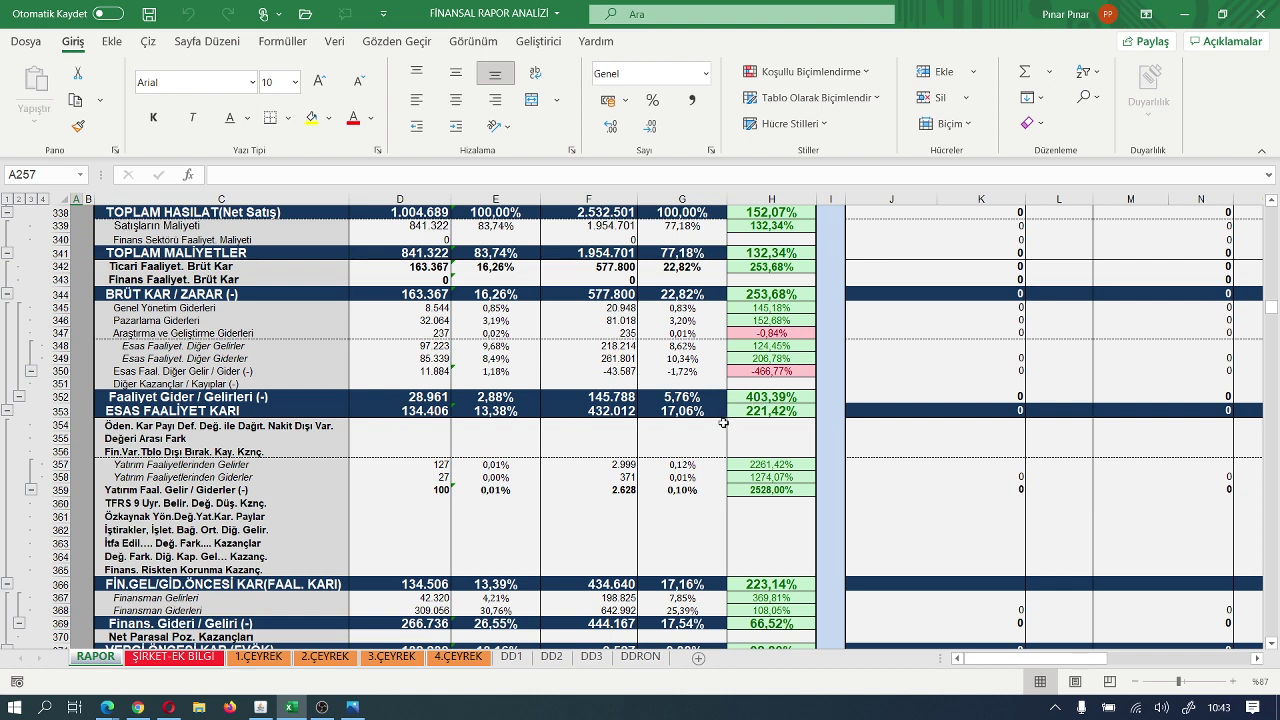
pyautogui.scroll(-1, 752, 415)
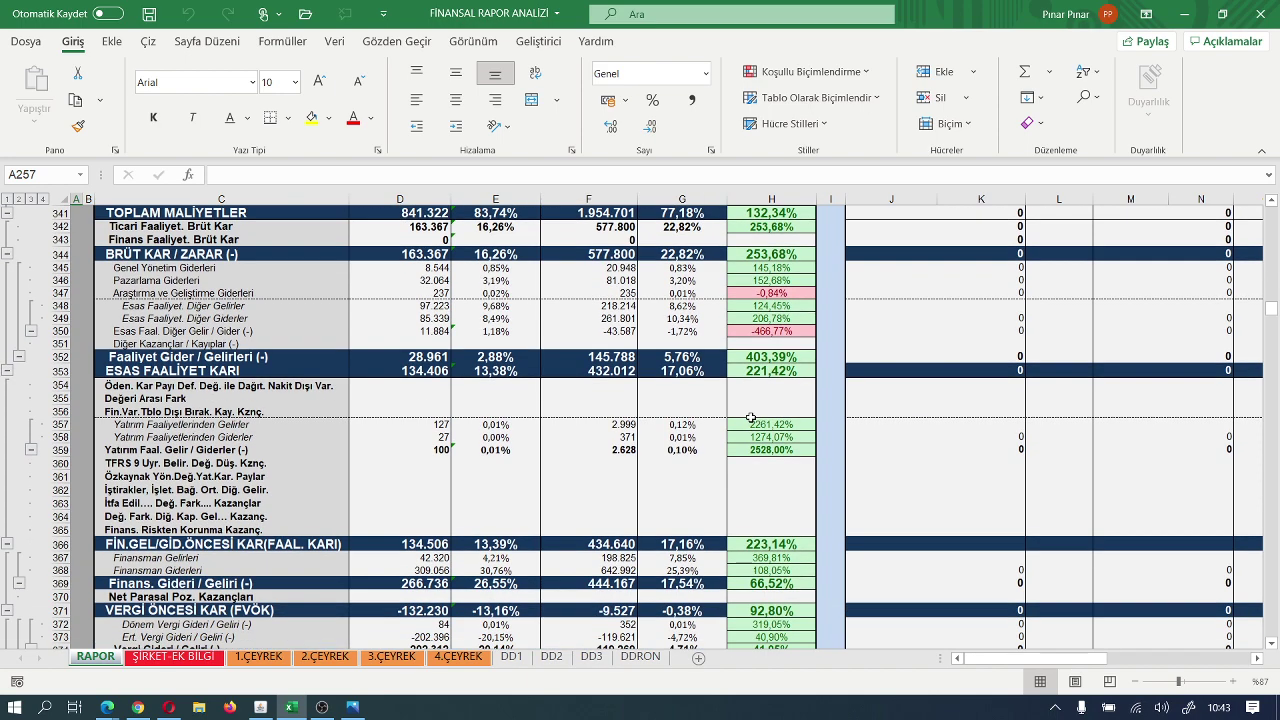
pyautogui.scroll(-2, 751, 417)
pyautogui.scroll(-2, 700, 422)
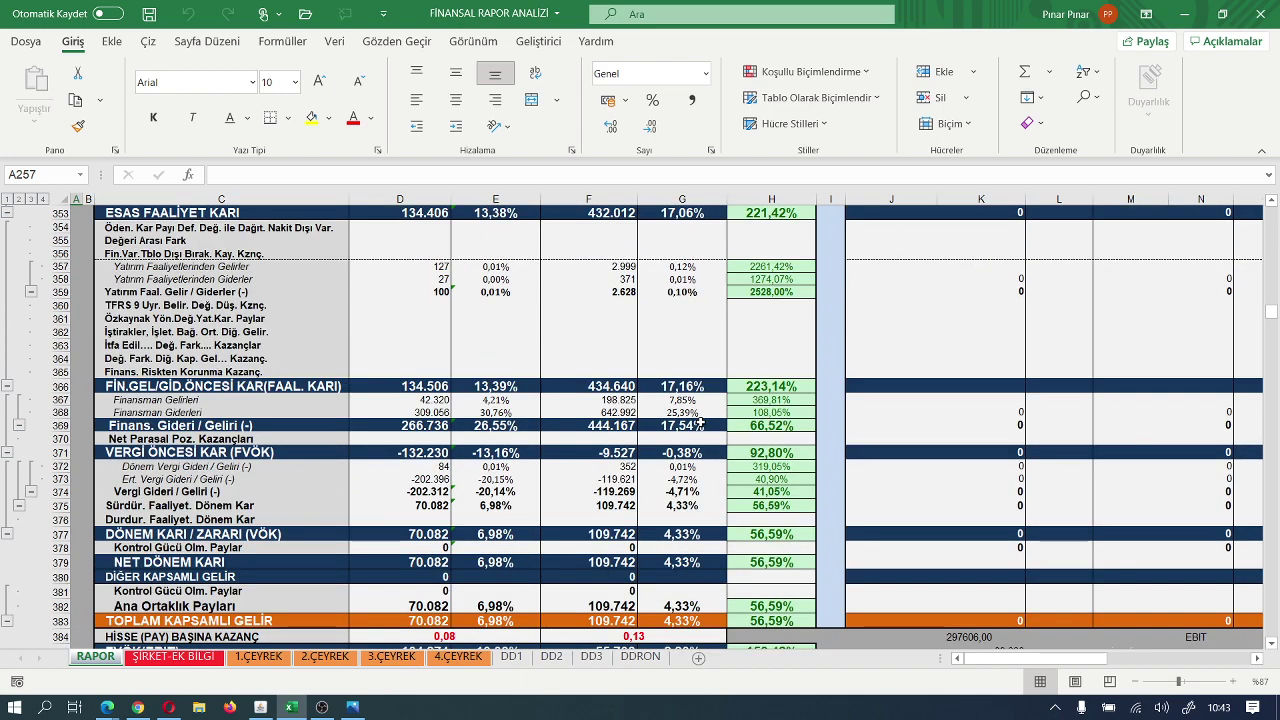
pyautogui.scroll(2, 700, 422)
pyautogui.scroll(-3, 700, 422)
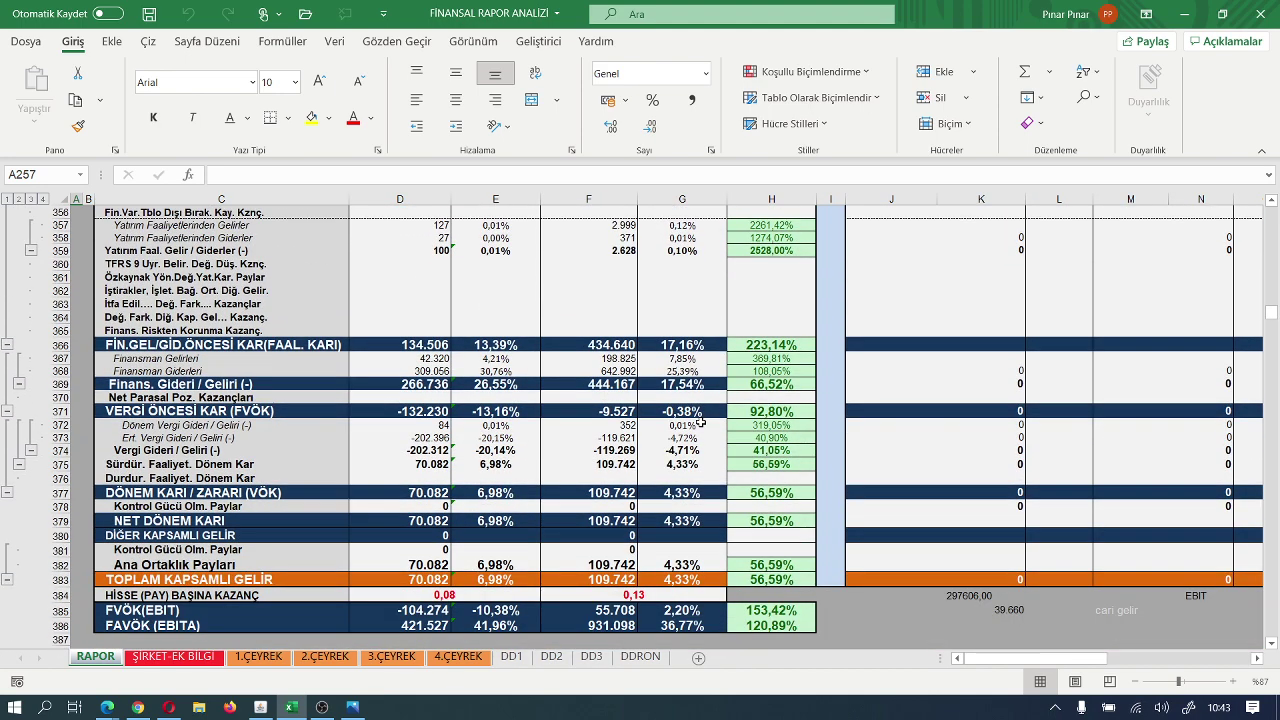
# Step: Bring up the NAKİT AKIM TABLOSU section with its chart and the first adjustment rows
pyautogui.scroll(-1, 700, 423)
pyautogui.scroll(-2, 700, 423)
pyautogui.scroll(-4, 700, 423)
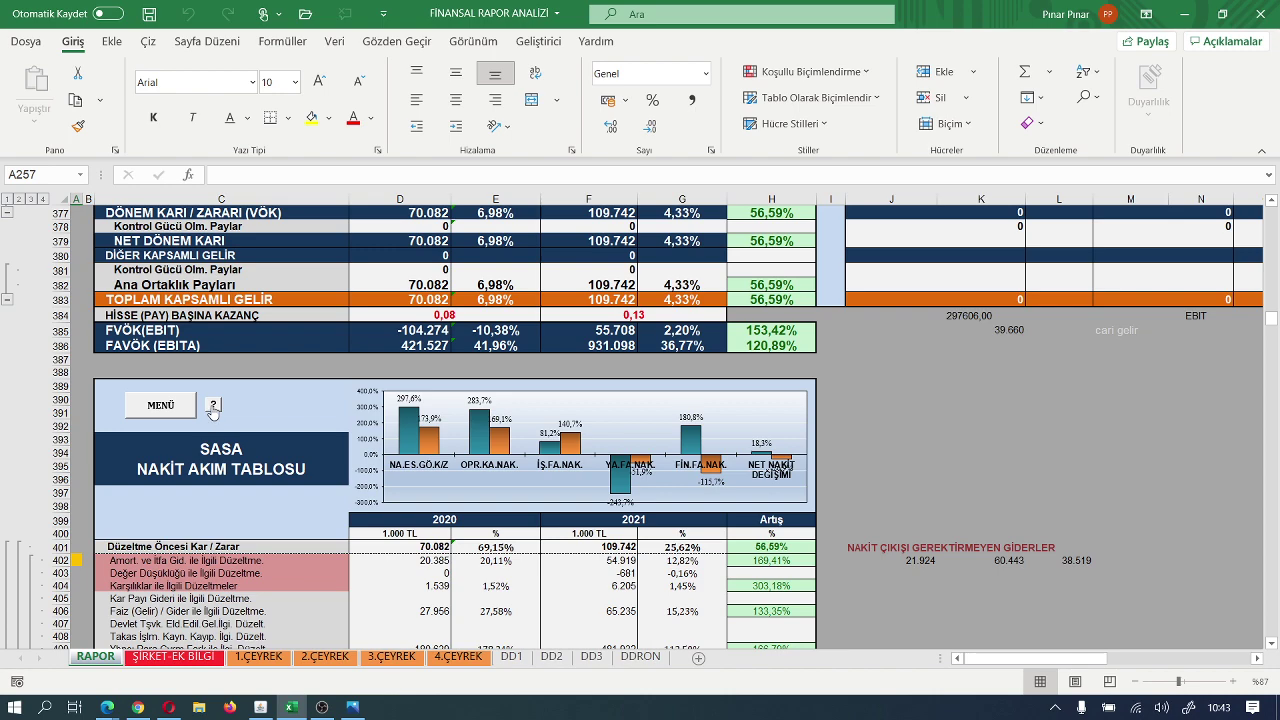
# Step: Open the NAKİT (PARA) AKIM DEĞERLEME section from the cash flow table and bring its explanatory notes fully into view
pyautogui.click(212, 406)
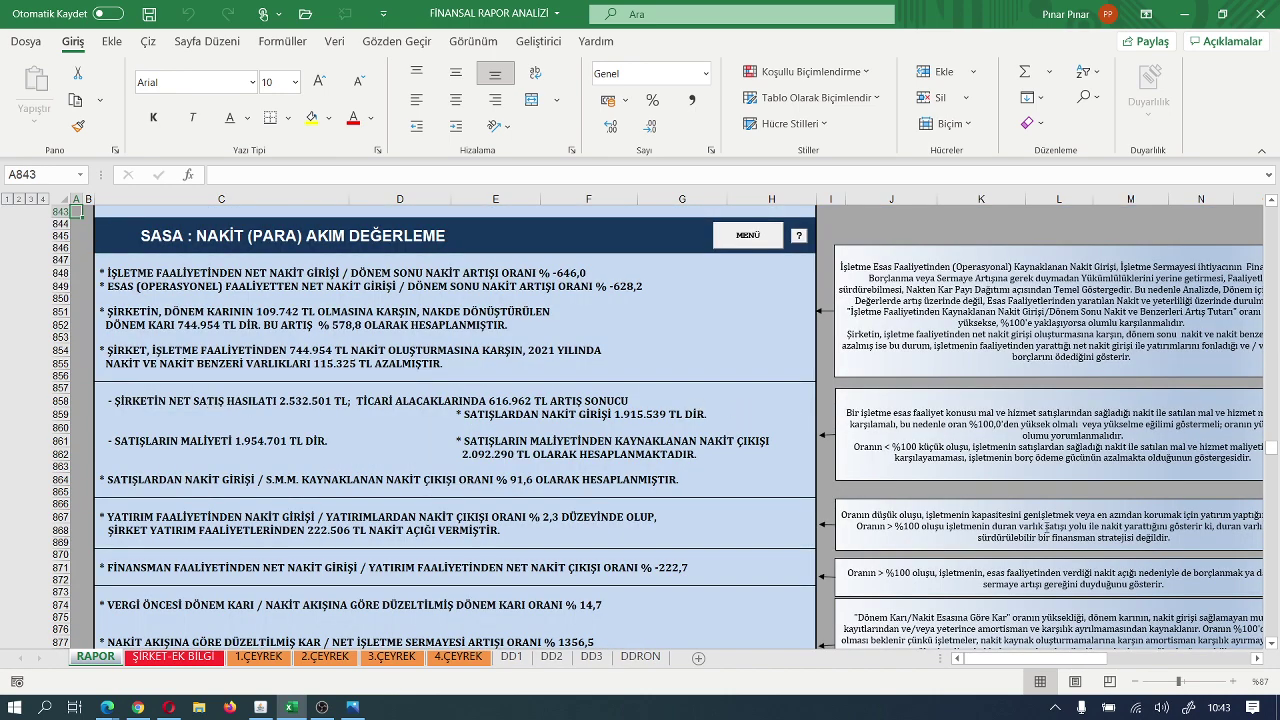
pyautogui.click(1256, 660)
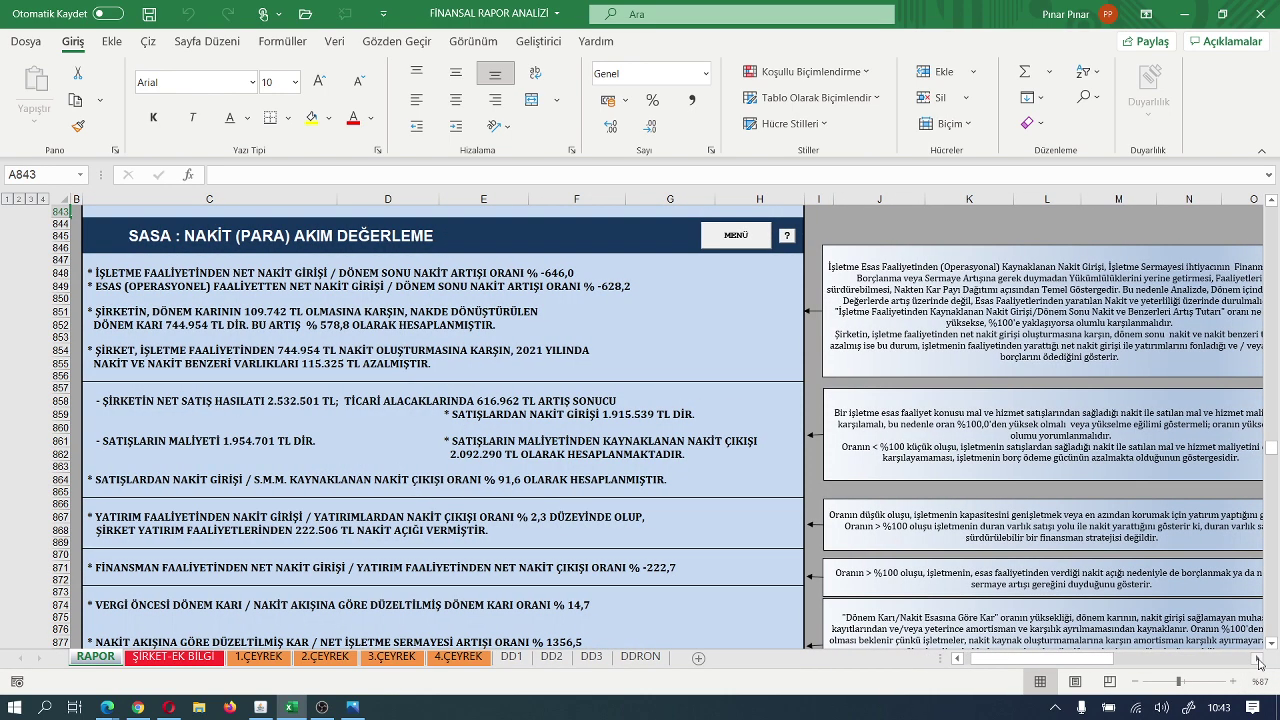
pyautogui.click(1257, 660)
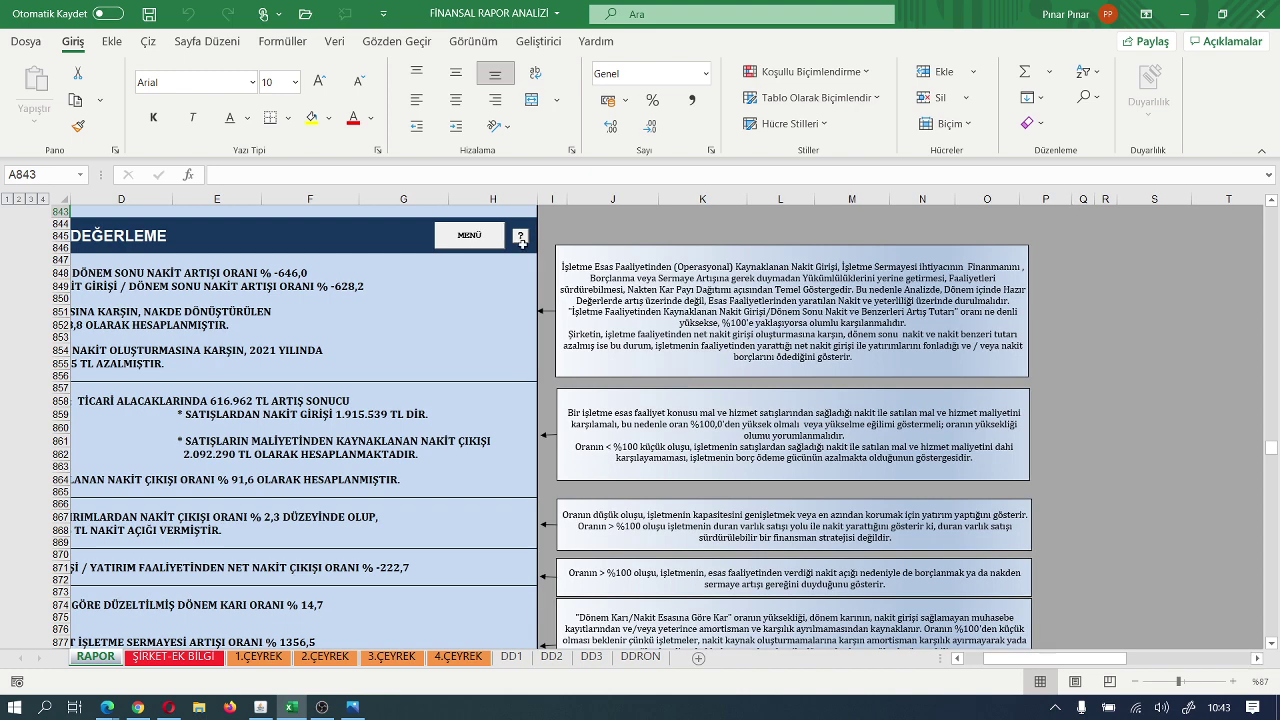
# Step: Set the font size of the first explanatory note, about net cash inflow from core operations, to 12
pyautogui.moveTo(560, 267); pyautogui.dragTo(853, 357)
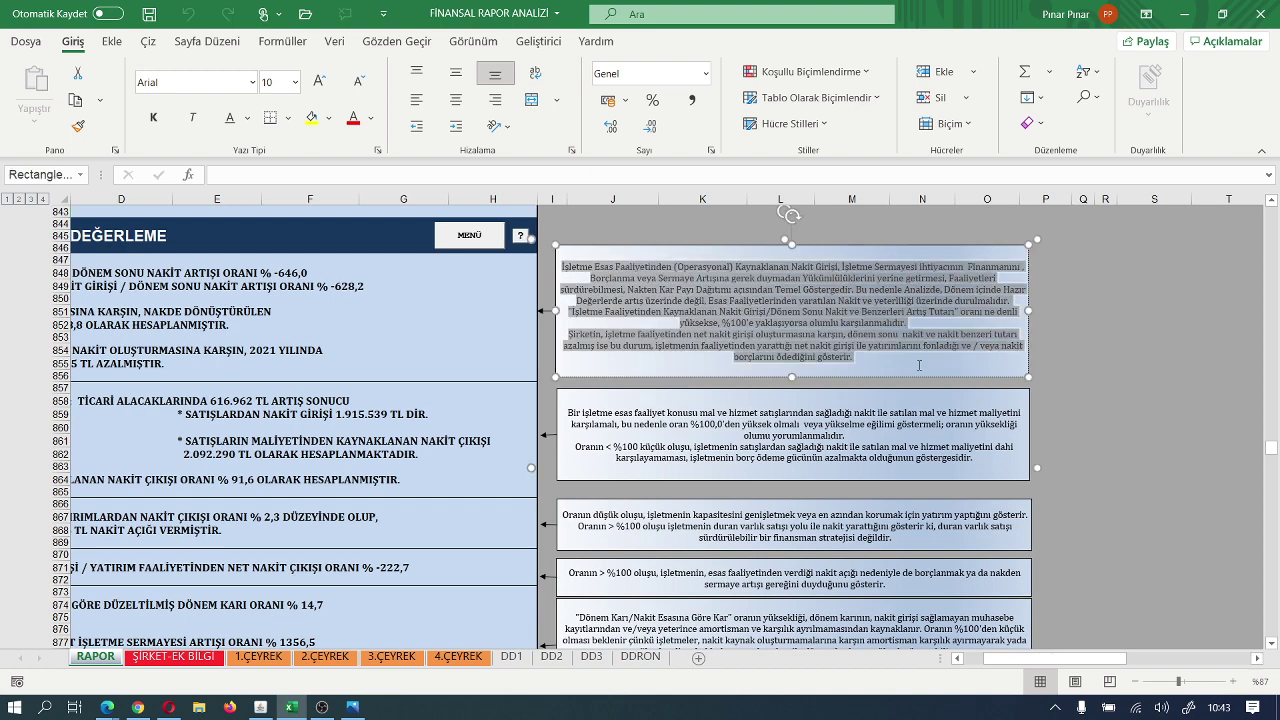
pyautogui.click(294, 82)
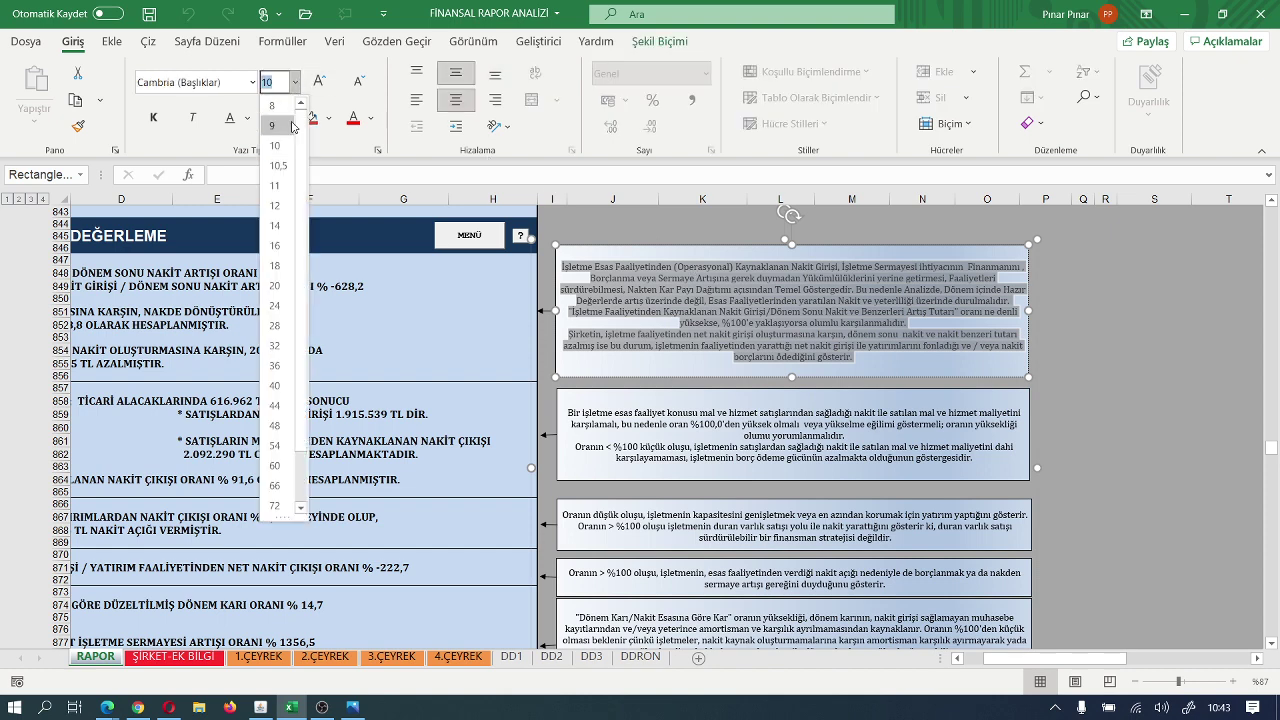
pyautogui.click(278, 206)
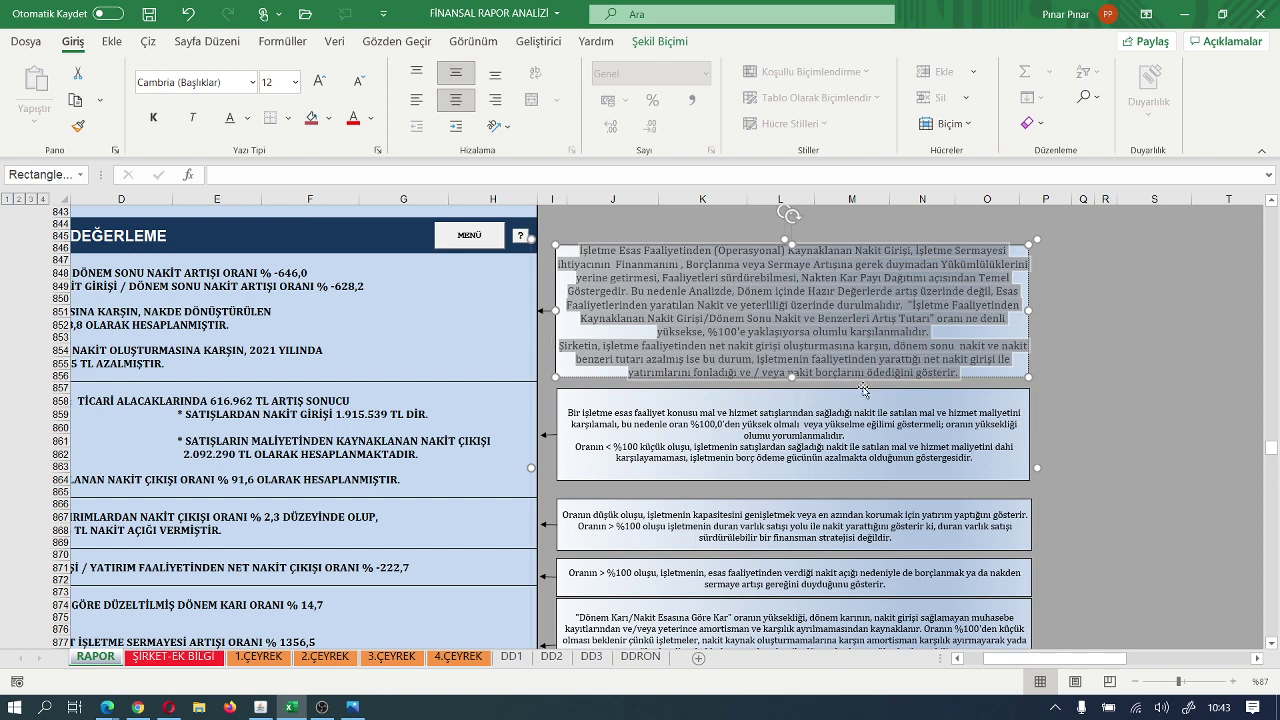
pyautogui.click(1200, 366)
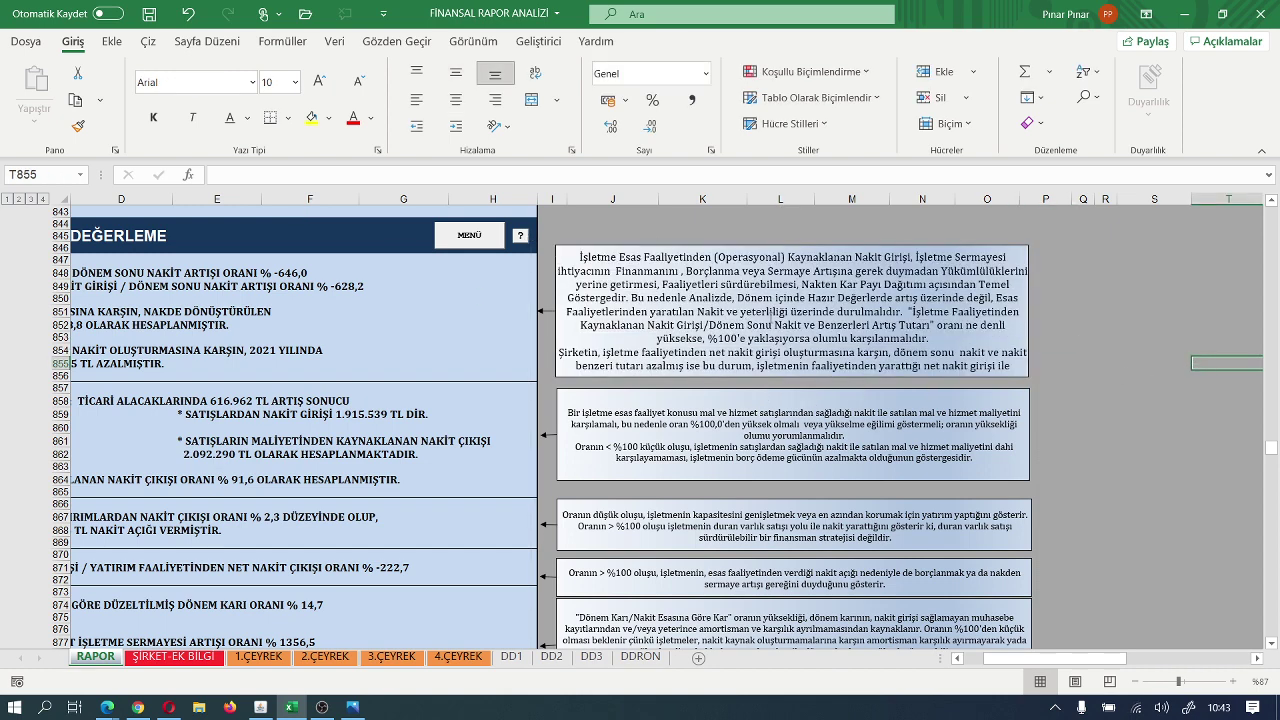
# Step: Widen the first explanatory note's text box so that its enlarged text fits inside
pyautogui.click(975, 337)
pyautogui.moveTo(1029, 377); pyautogui.dragTo(1067, 375)
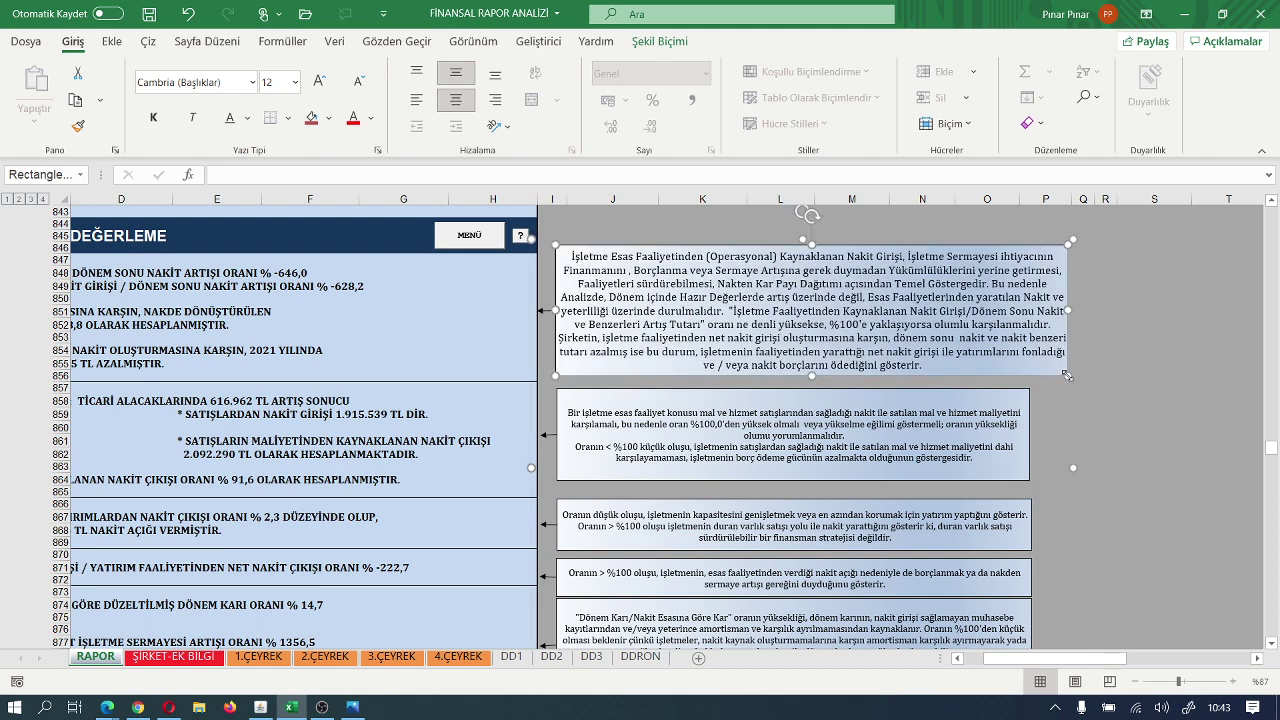
pyautogui.click(1134, 412)
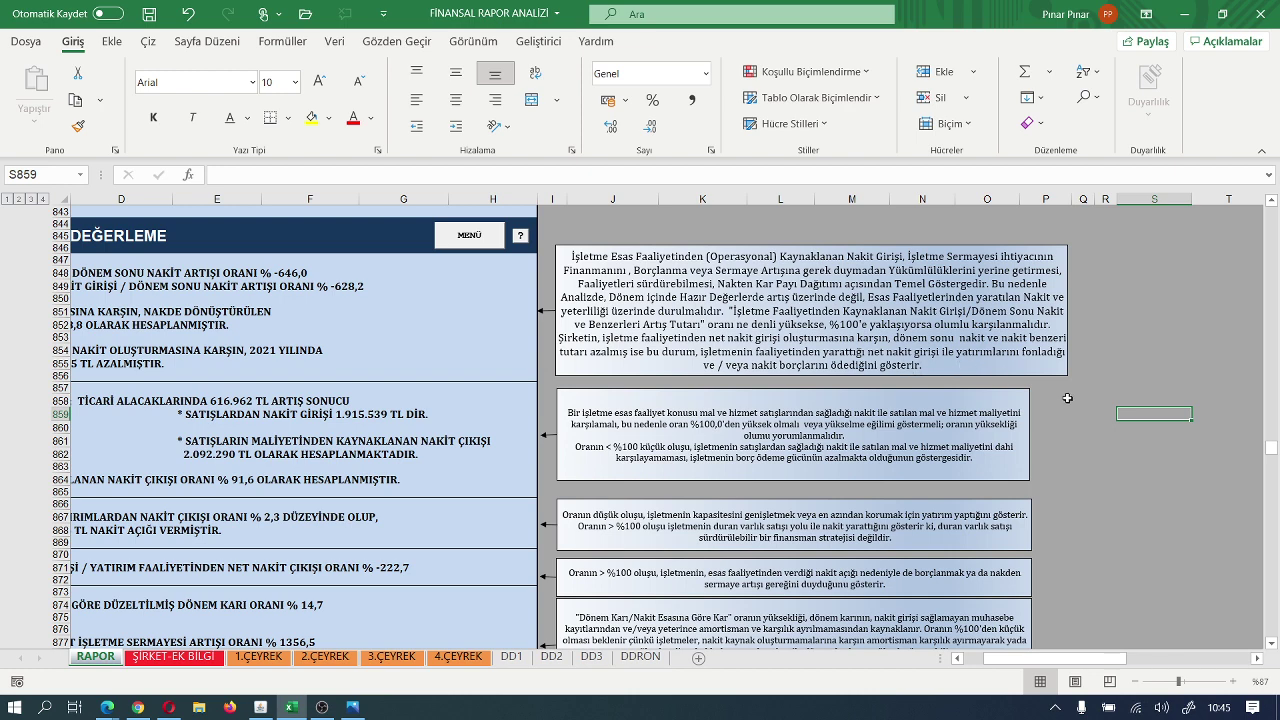
# Step: Examine SASA's cash flow evaluation from operating cash inflow through investing and financing ratios to cash-adjusted profit over net working capital increase
pyautogui.click(957, 660)
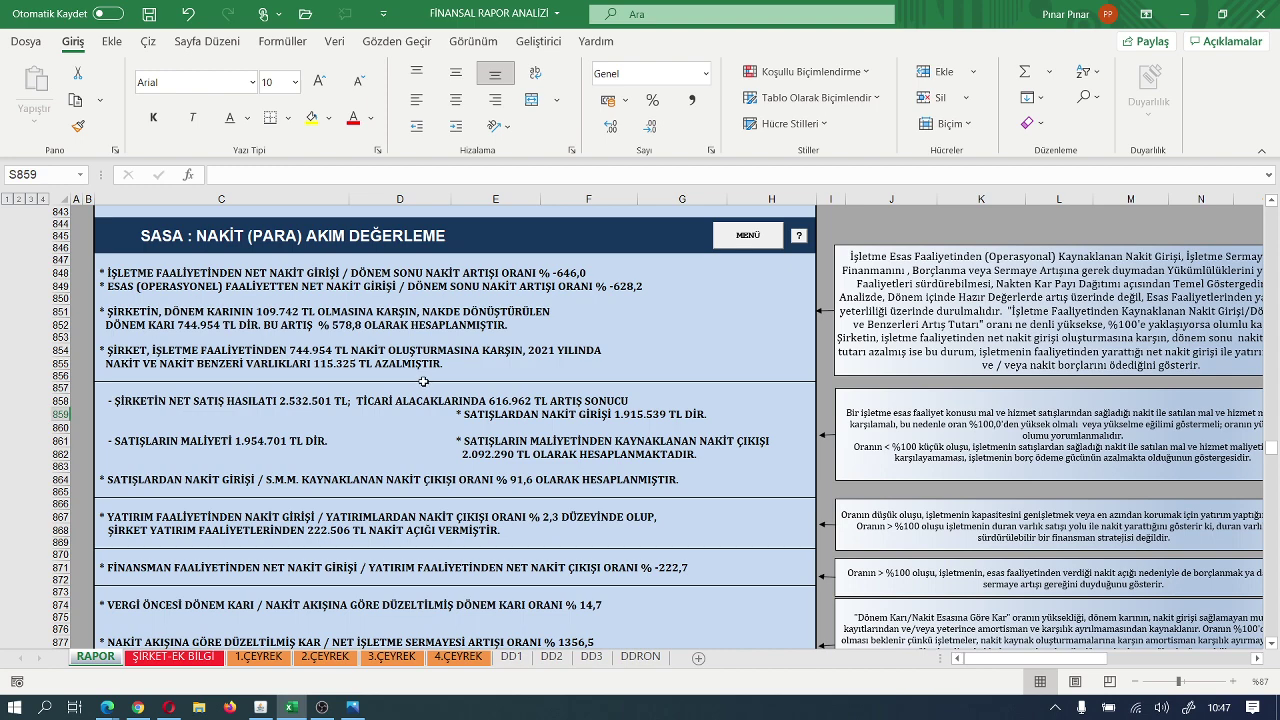
pyautogui.scroll(-1, 424, 382)
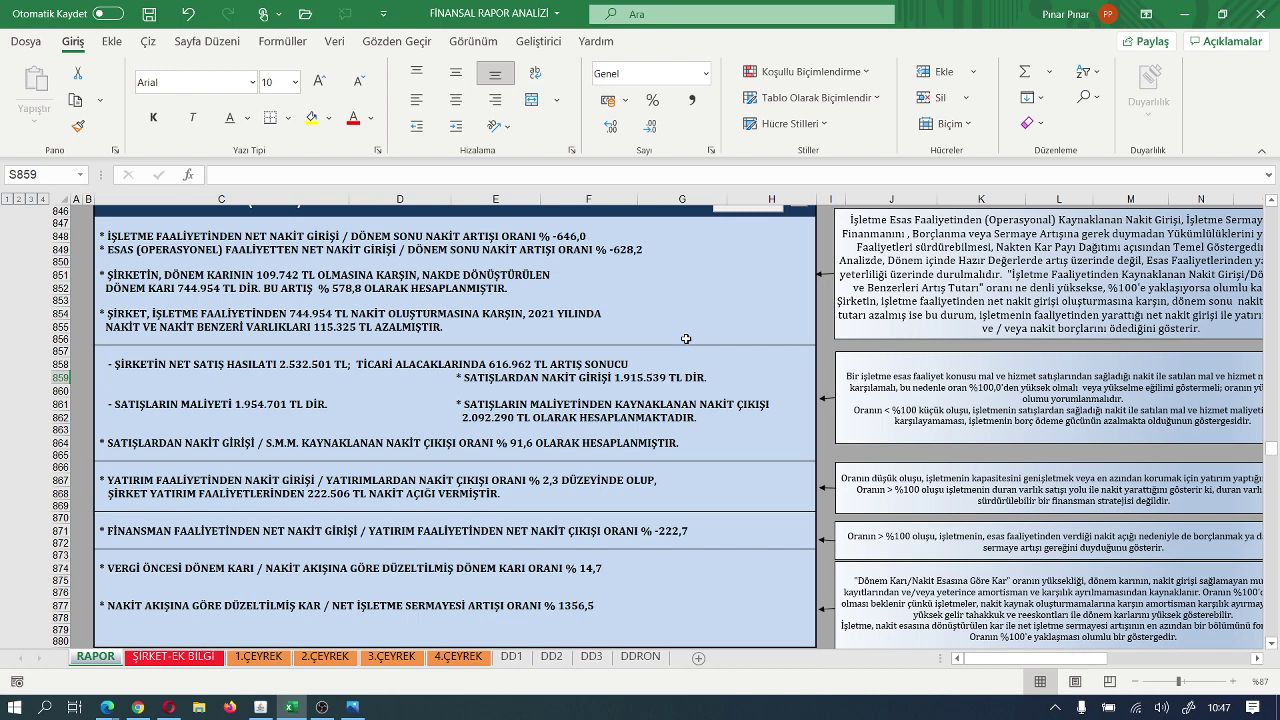
pyautogui.scroll(-2, 686, 339)
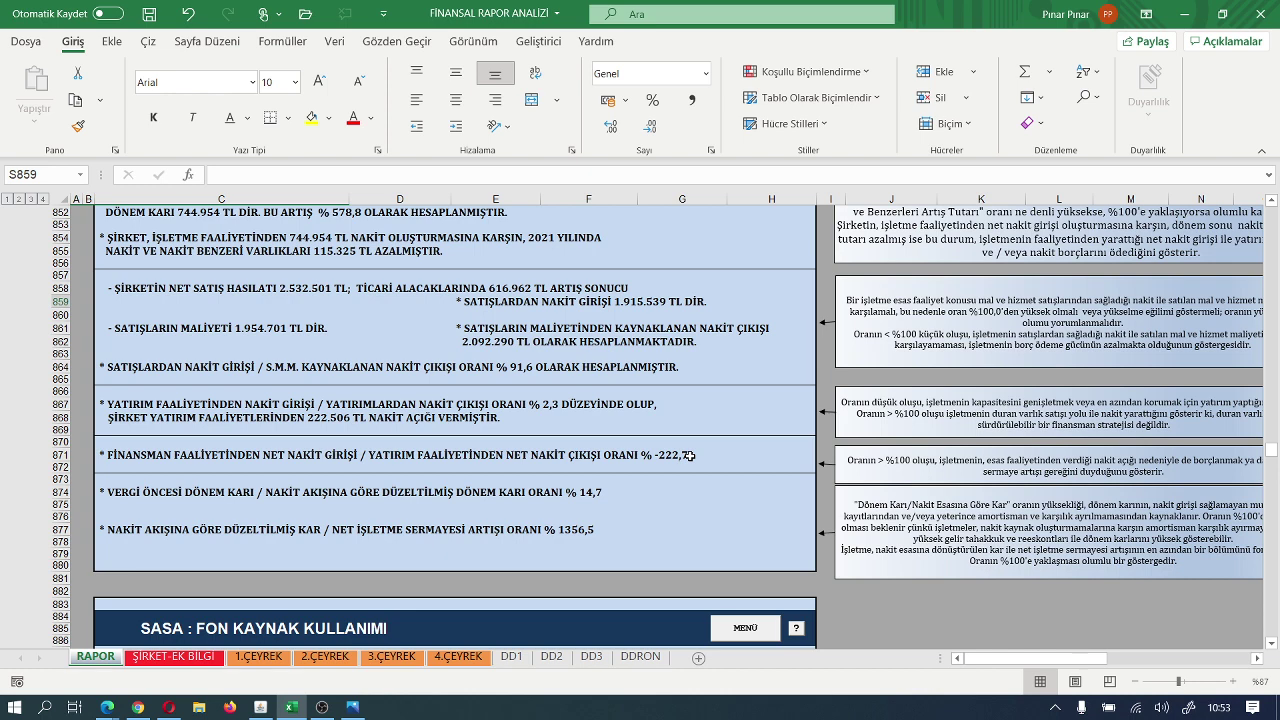
pyautogui.click(682, 516)
pyautogui.scroll(-1, 682, 516)
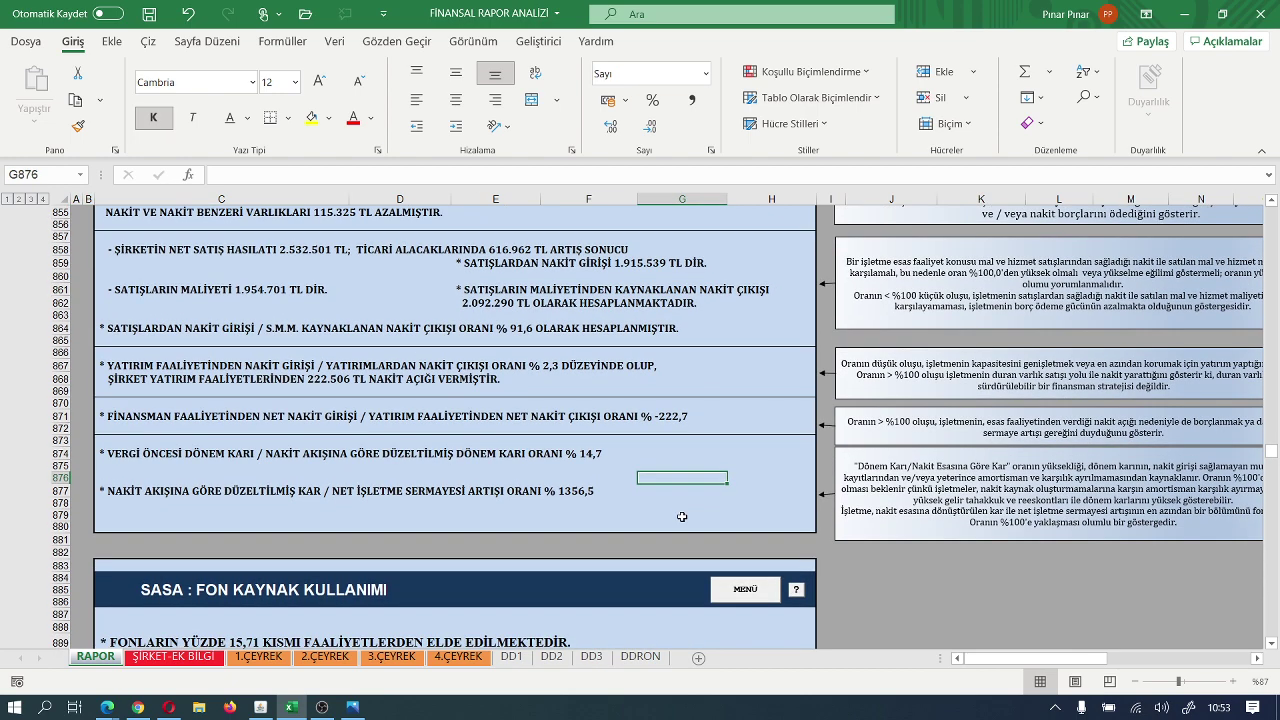
# Step: Review the FON KAYNAK KULLANIMI comments on fund sources and their questions, and return to the report menu
pyautogui.scroll(-4, 682, 516)
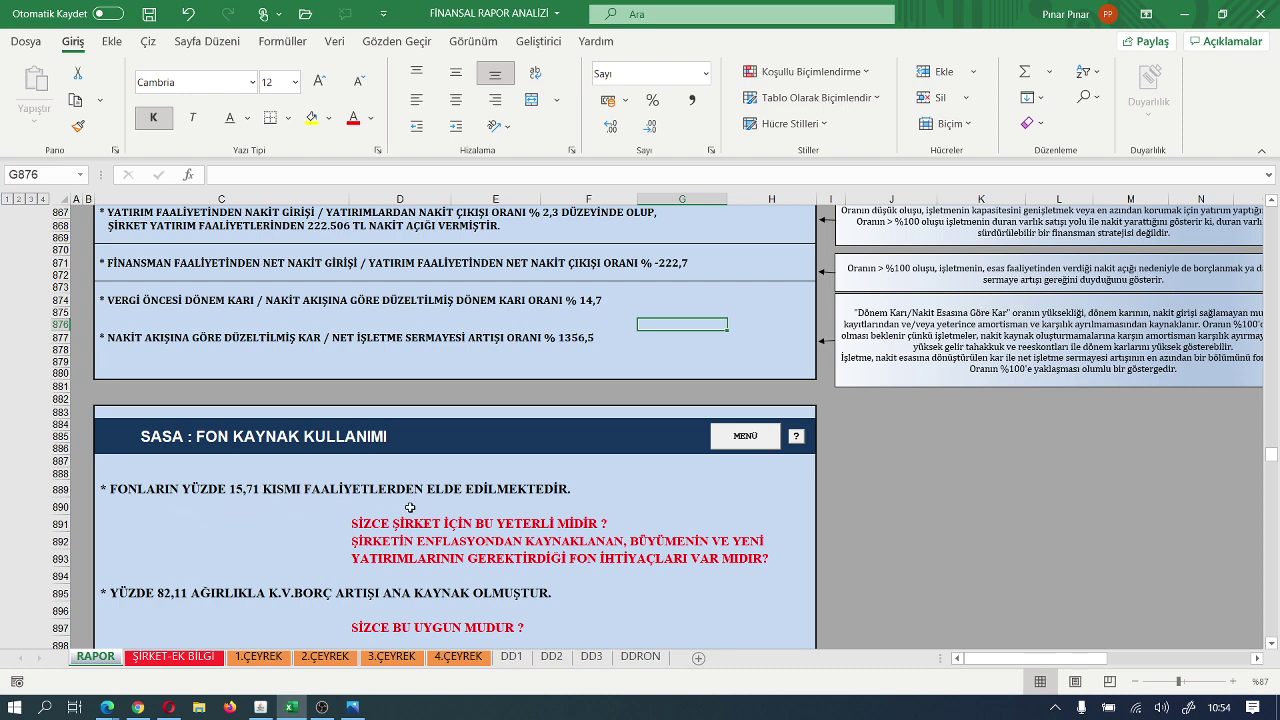
pyautogui.scroll(-3, 656, 519)
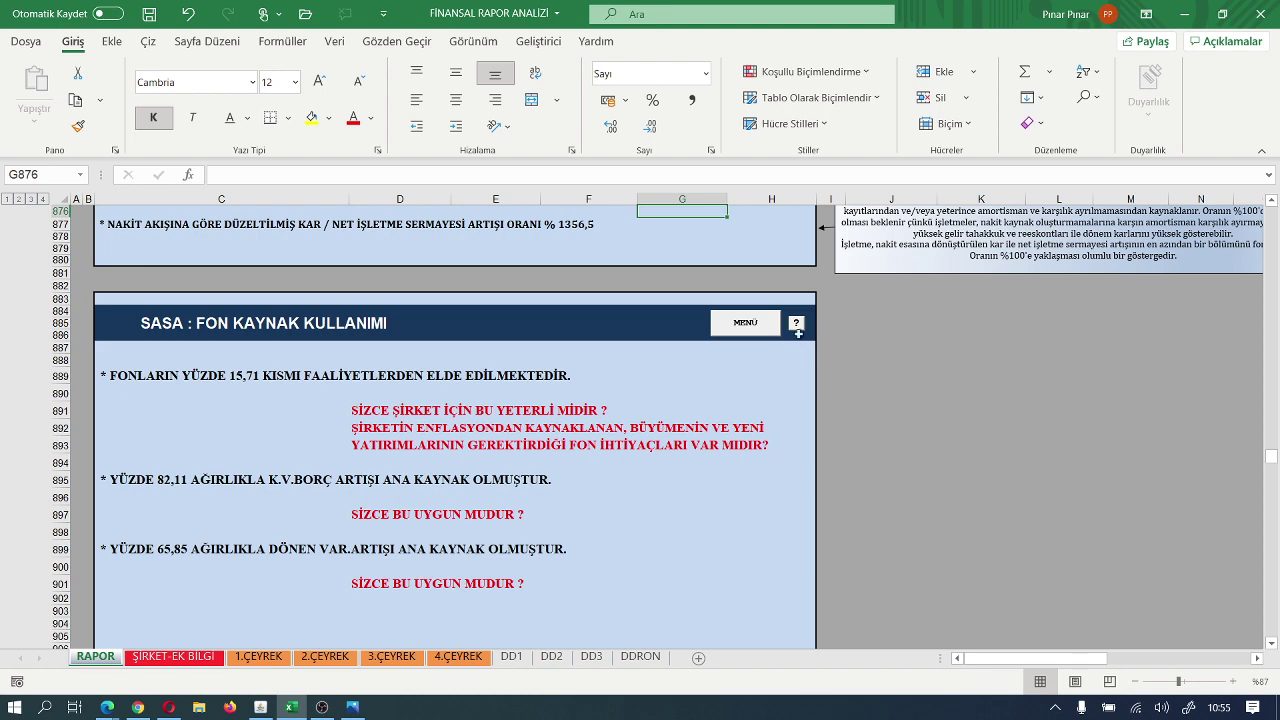
pyautogui.click(745, 323)
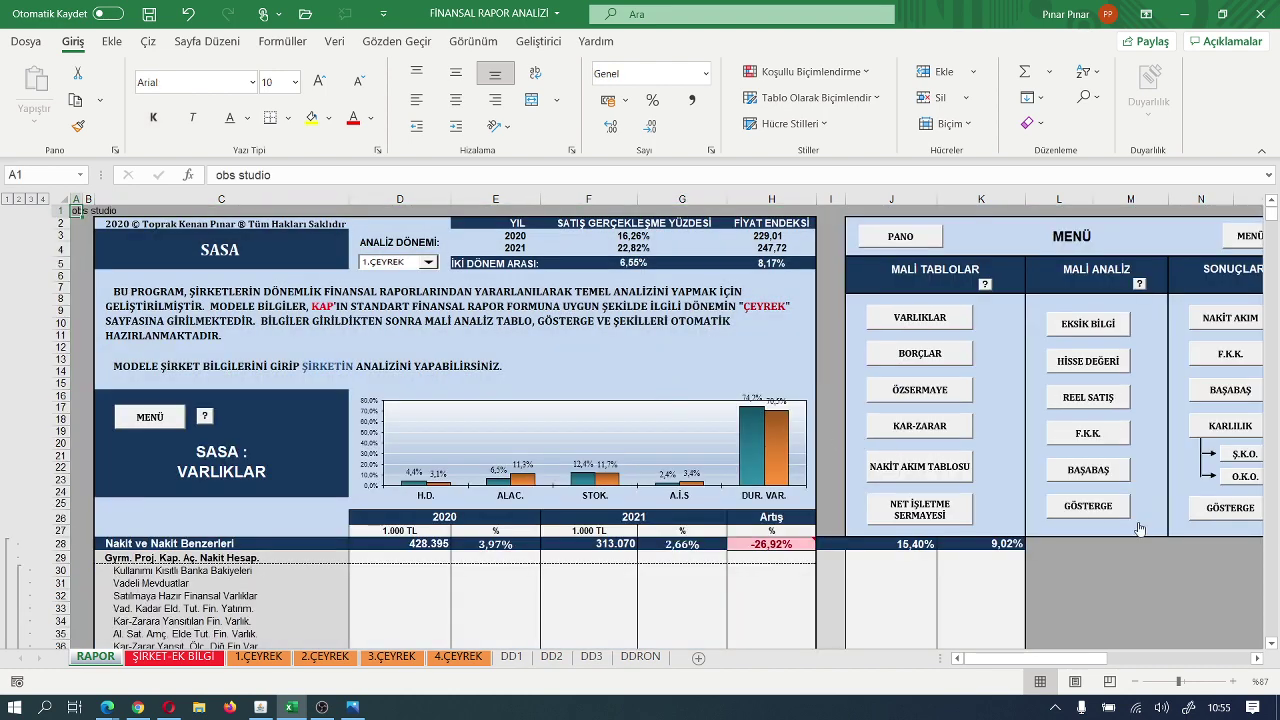
# Step: Open the GÖSTERGELER section, examine its 2020 and 2021 ratios and the fund-source chart below, and return to the report menu
pyautogui.click(1088, 506)
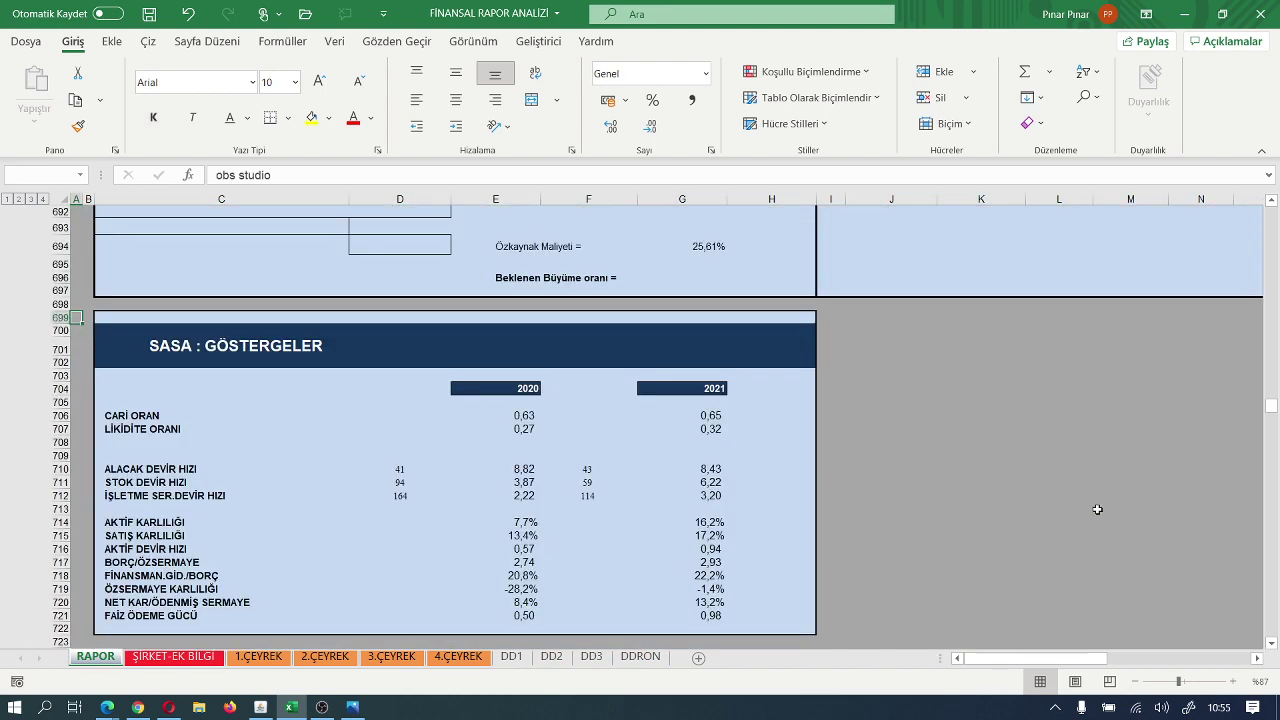
pyautogui.scroll(-1, 857, 505)
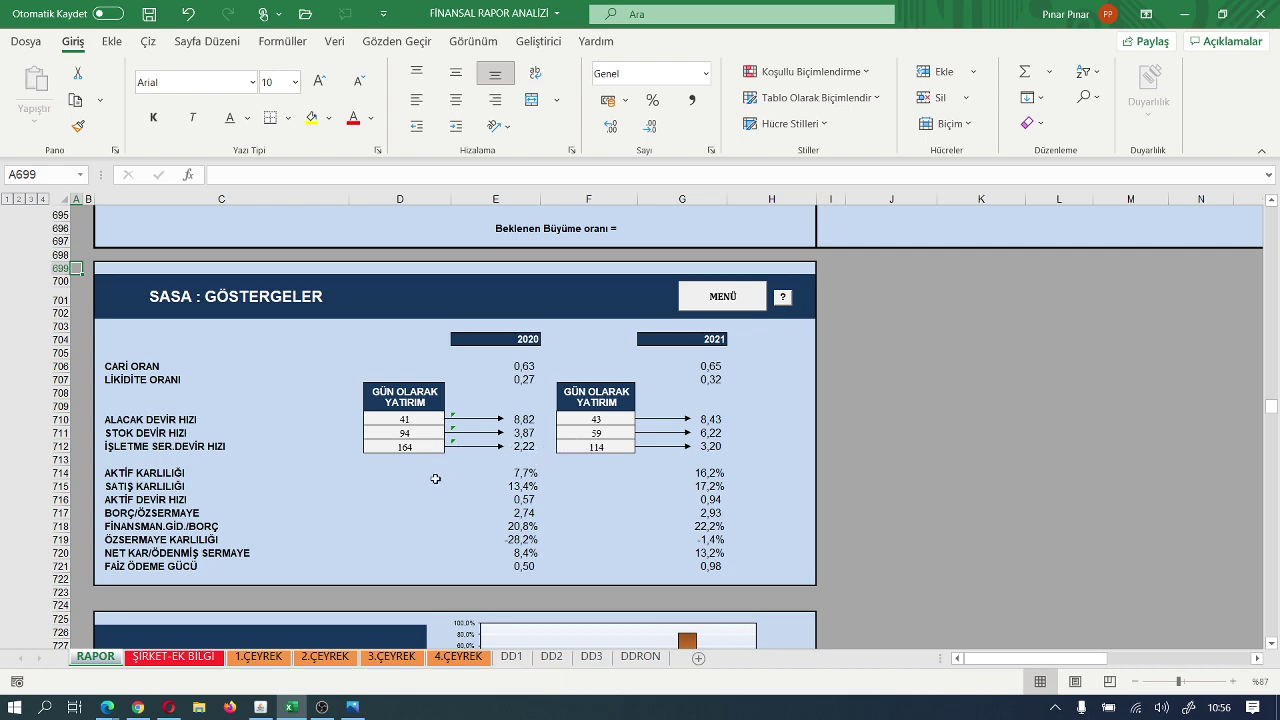
pyautogui.scroll(-2, 435, 479)
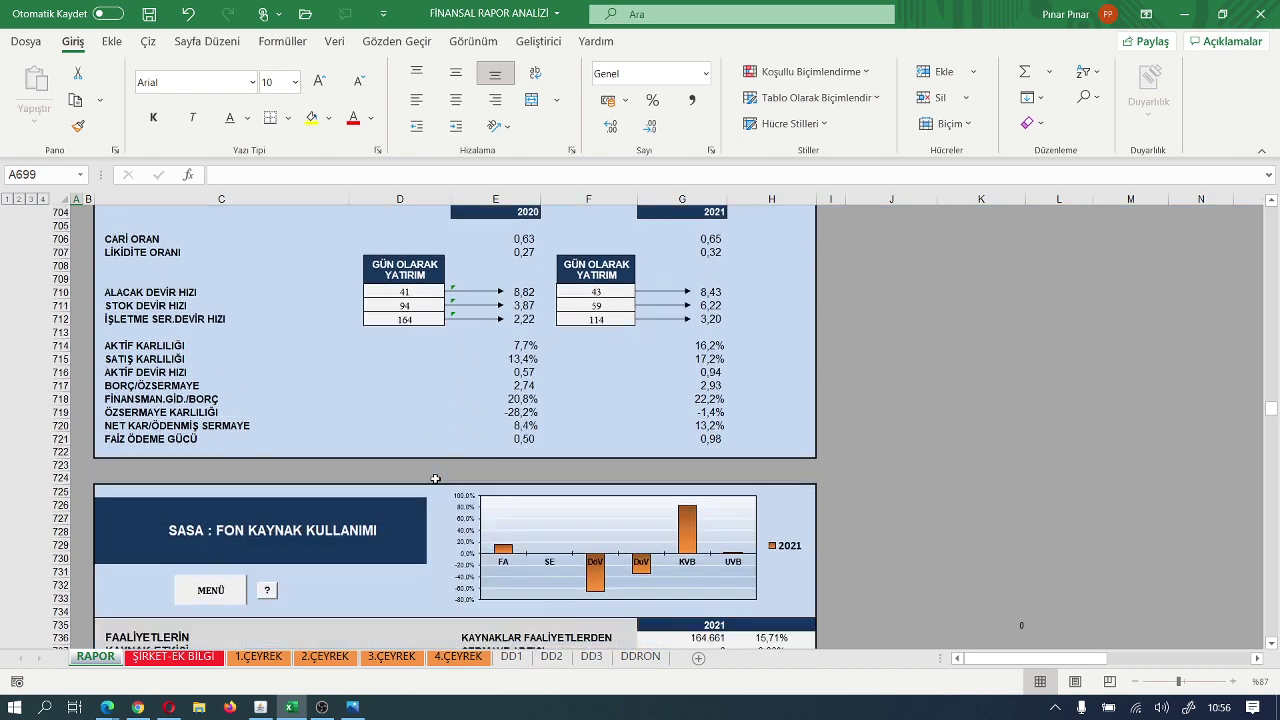
pyautogui.scroll(-2, 268, 540)
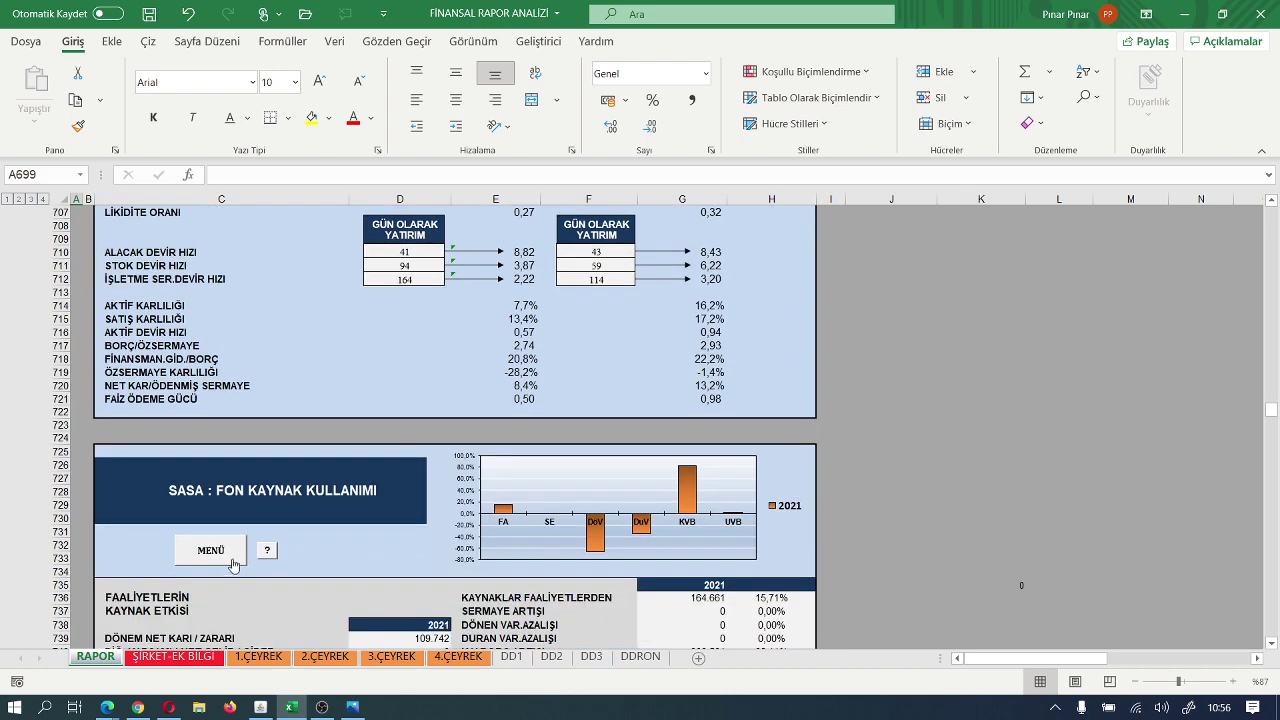
pyautogui.click(228, 549)
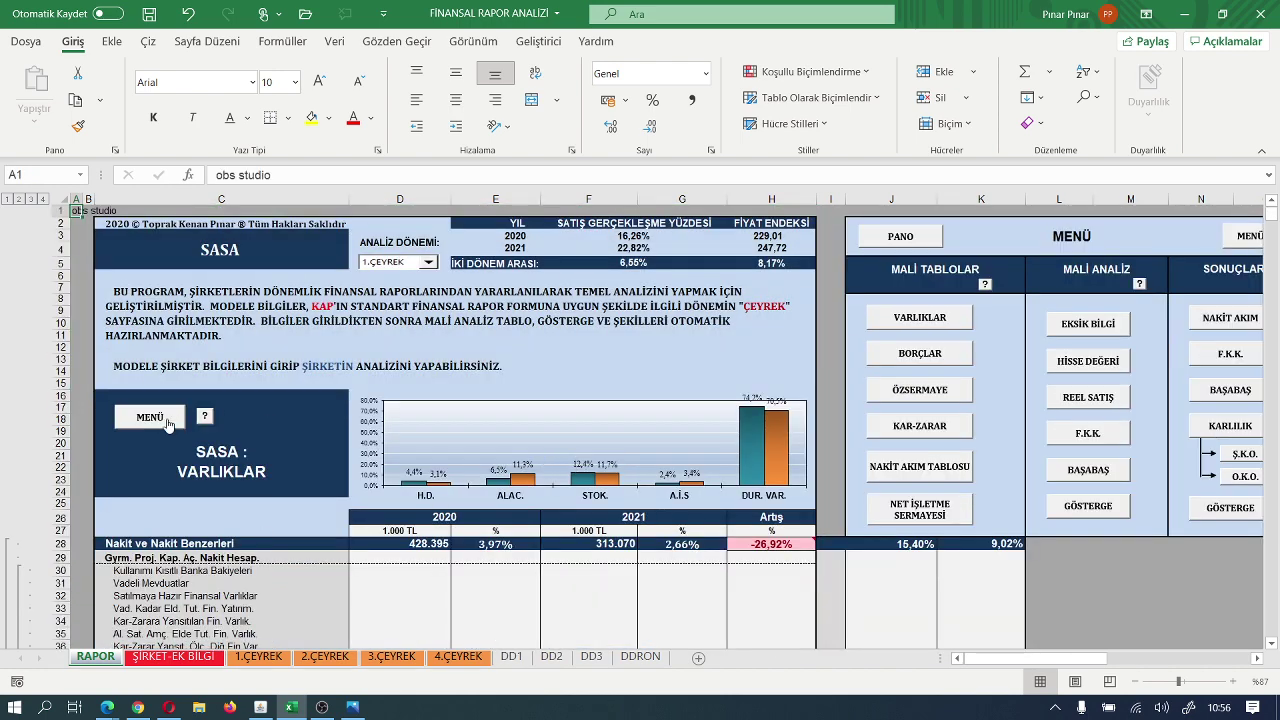